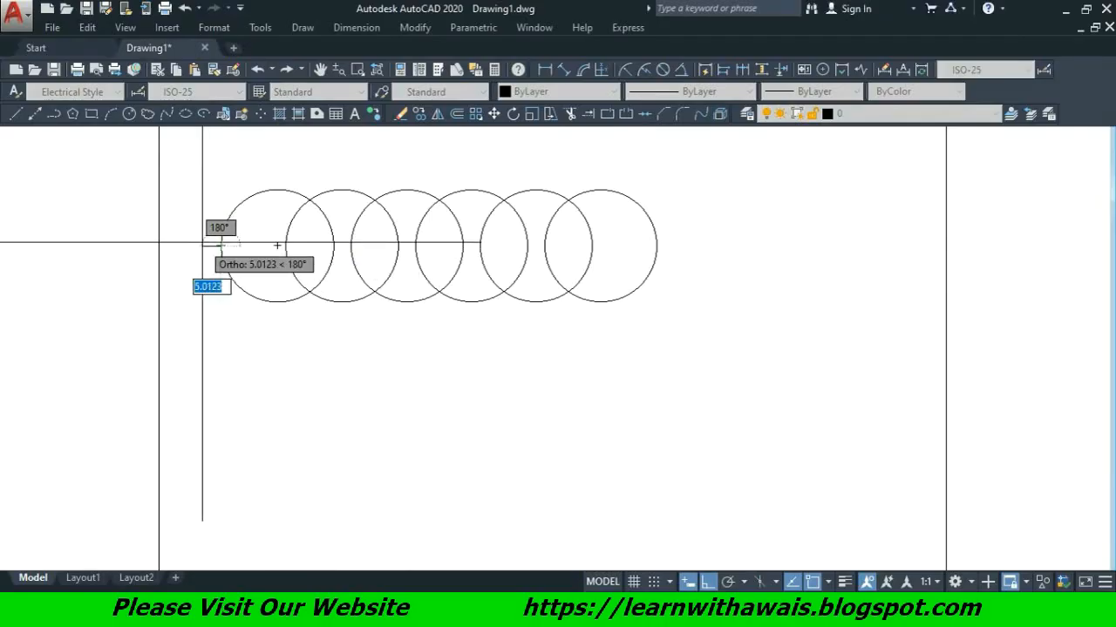
Draw a lead from the first circle's left edge, running horizontally left and vertically down.
{"action": "left_click", "coordinate": [179, 246]}
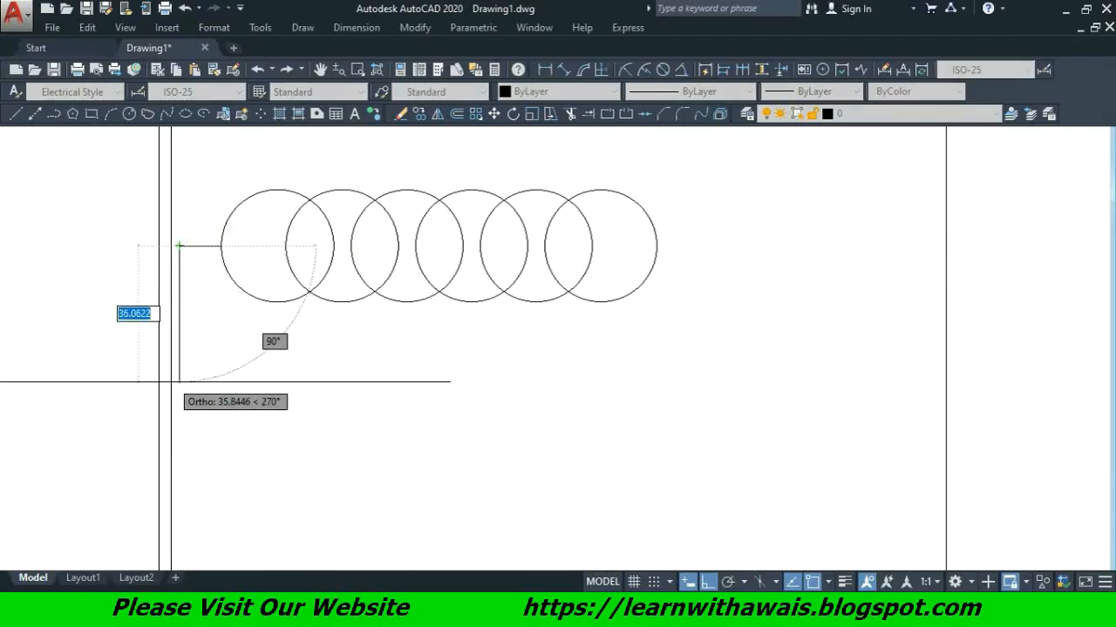
{"action": "left_click", "coordinate": [180, 416]}
{"action": "key", "text": "Escape"}
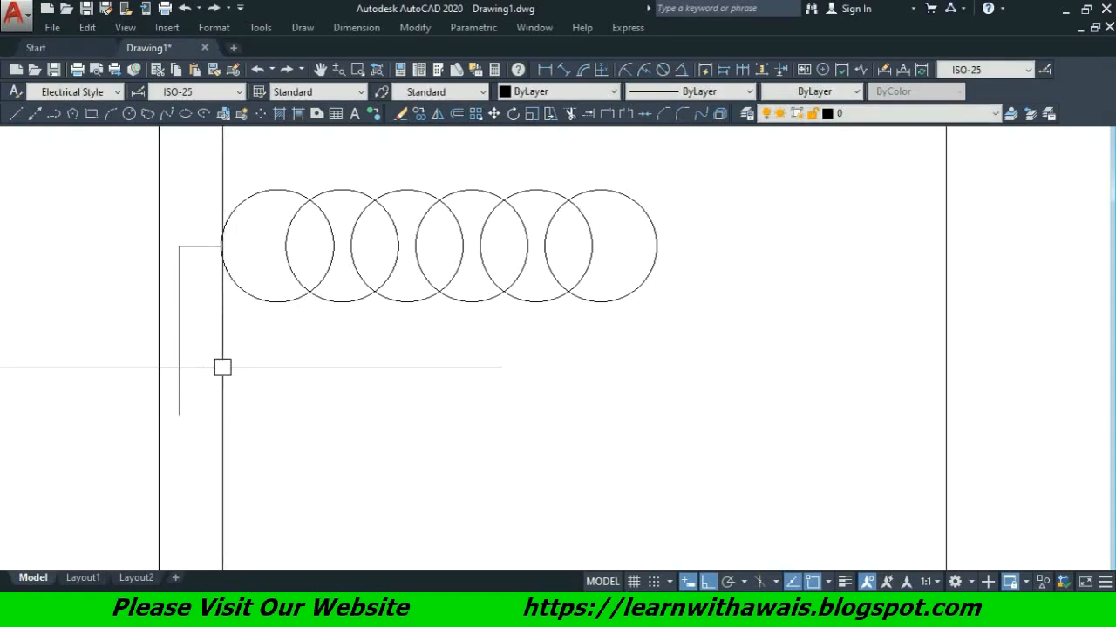
Mirror the two left lead lines about a vertical axis through the first circle's left edge, keeping the source lines.
{"action": "left_click", "coordinate": [202, 445]}
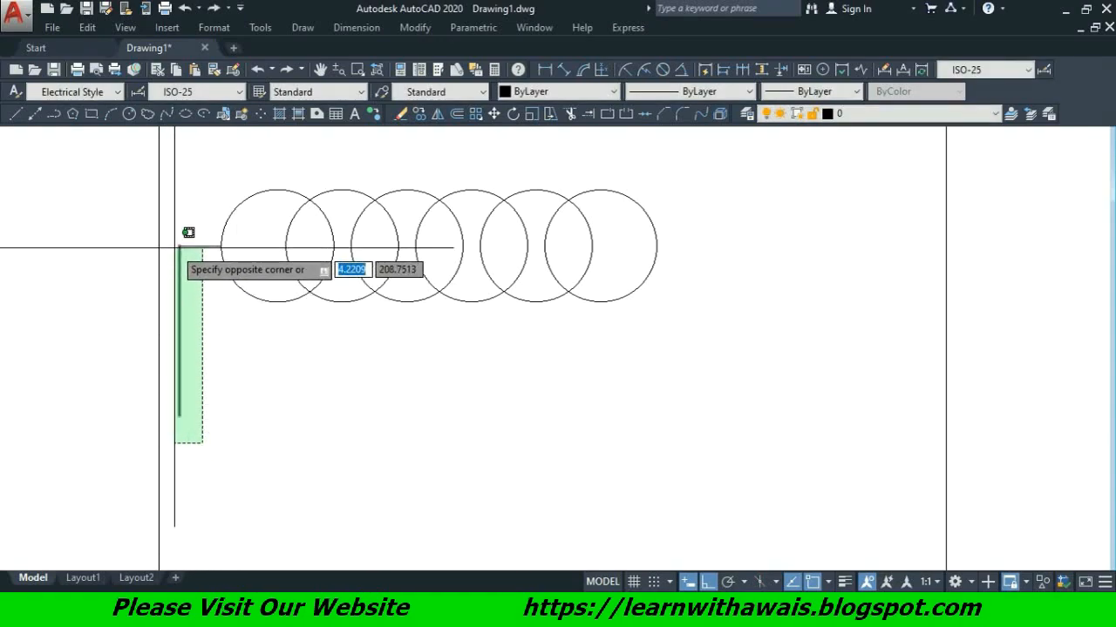
{"action": "left_click", "coordinate": [181, 218]}
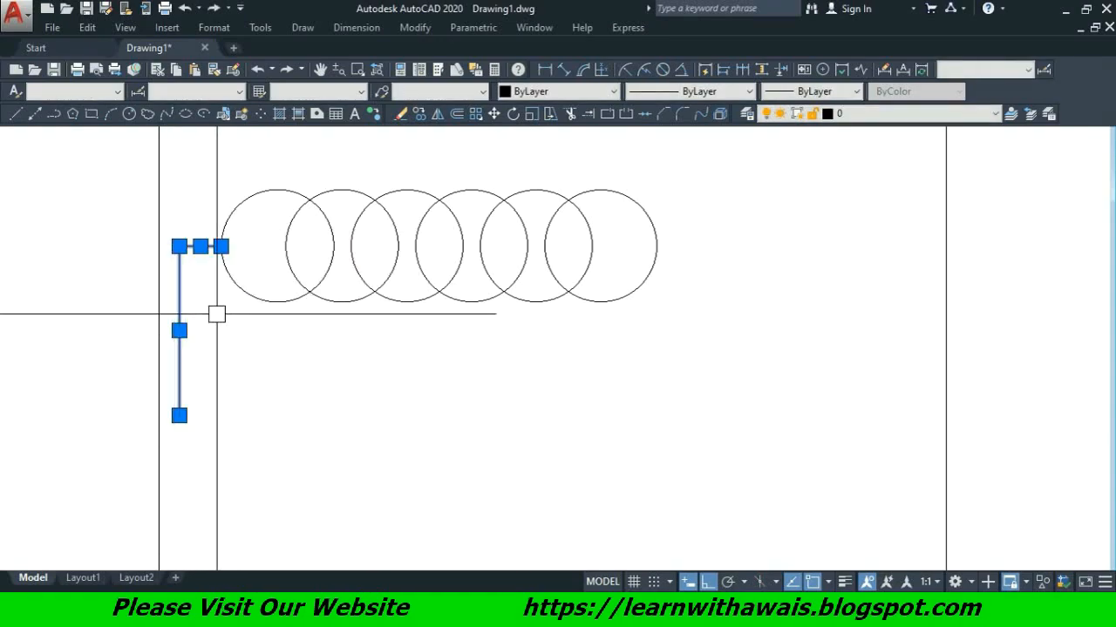
{"action": "type", "text": "mi"}
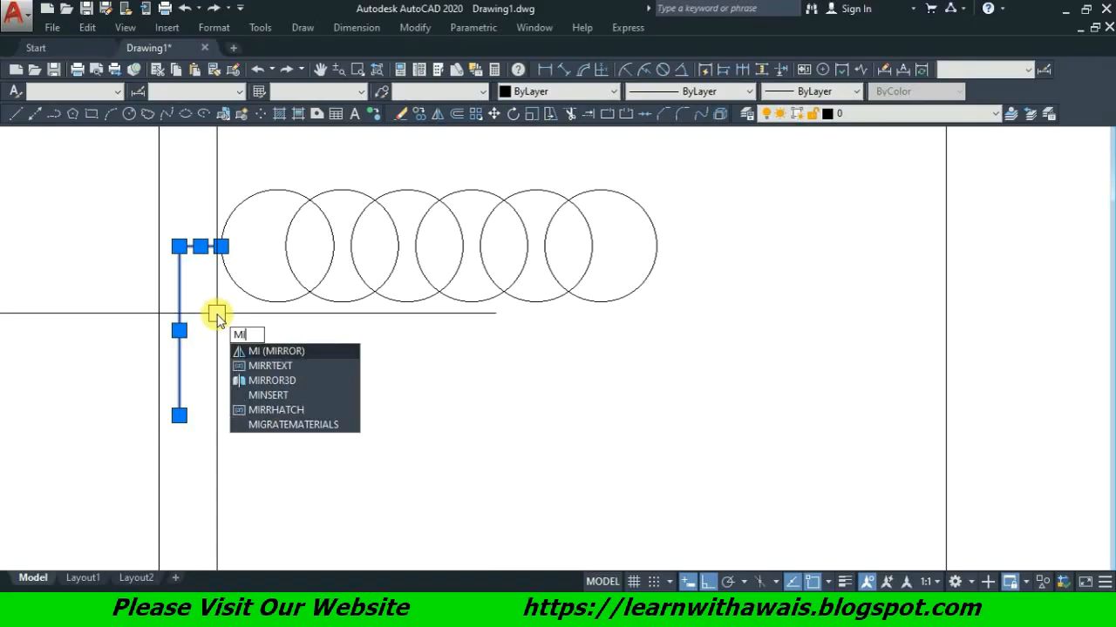
{"action": "key", "text": "Return"}
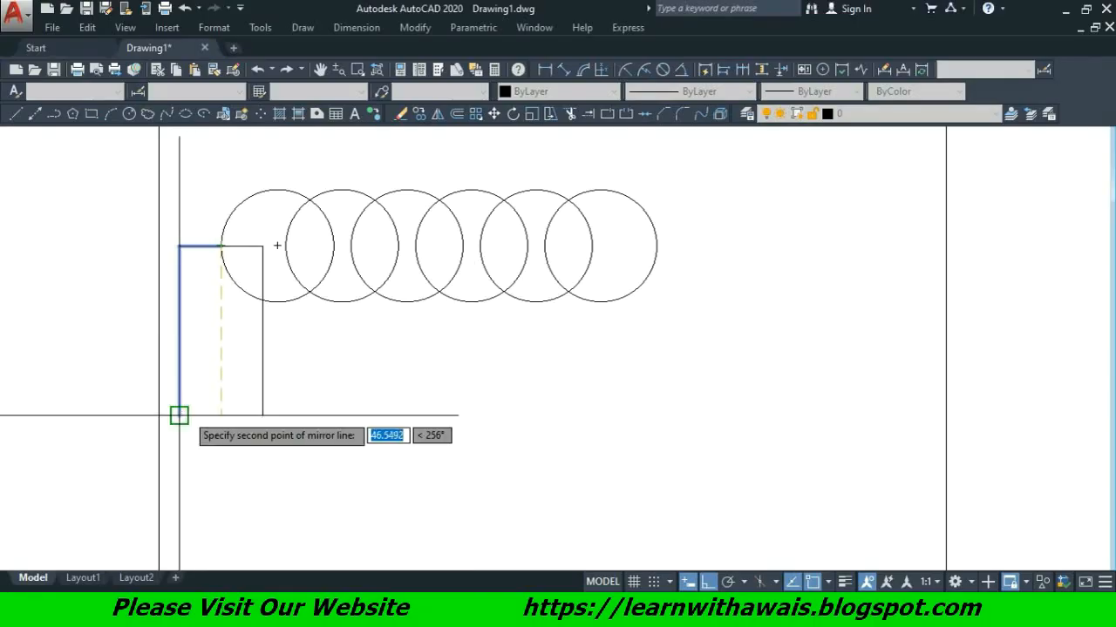
{"action": "left_click", "coordinate": [222, 416]}
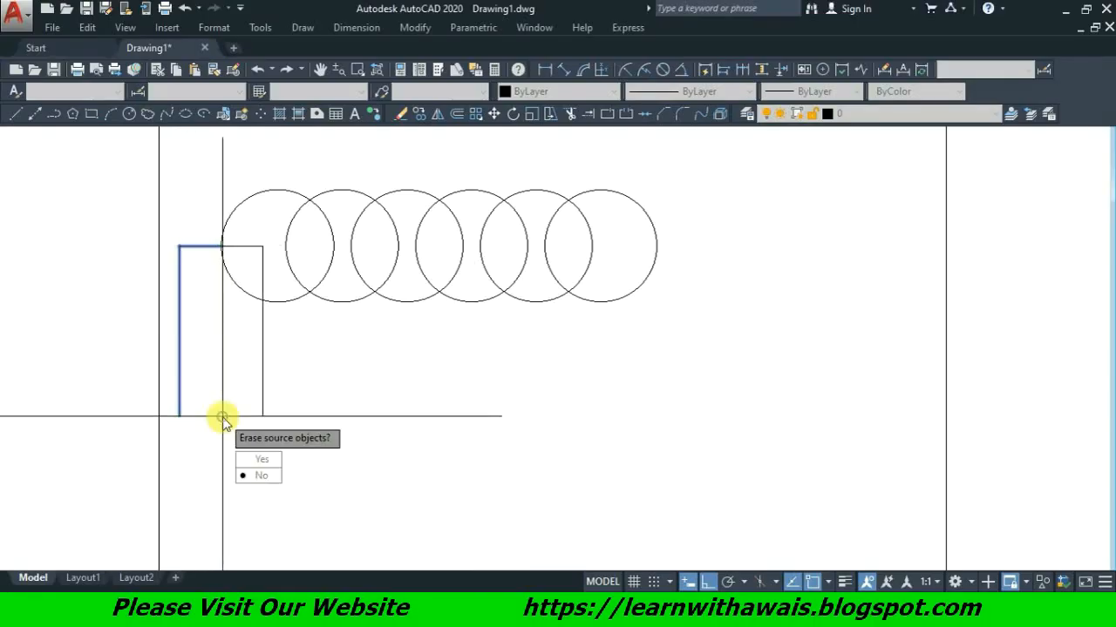
{"action": "left_click", "coordinate": [259, 476]}
Move the mirrored lead lines from the first circle's left edge to the last circle's right edge.
{"action": "left_click", "coordinate": [274, 441]}
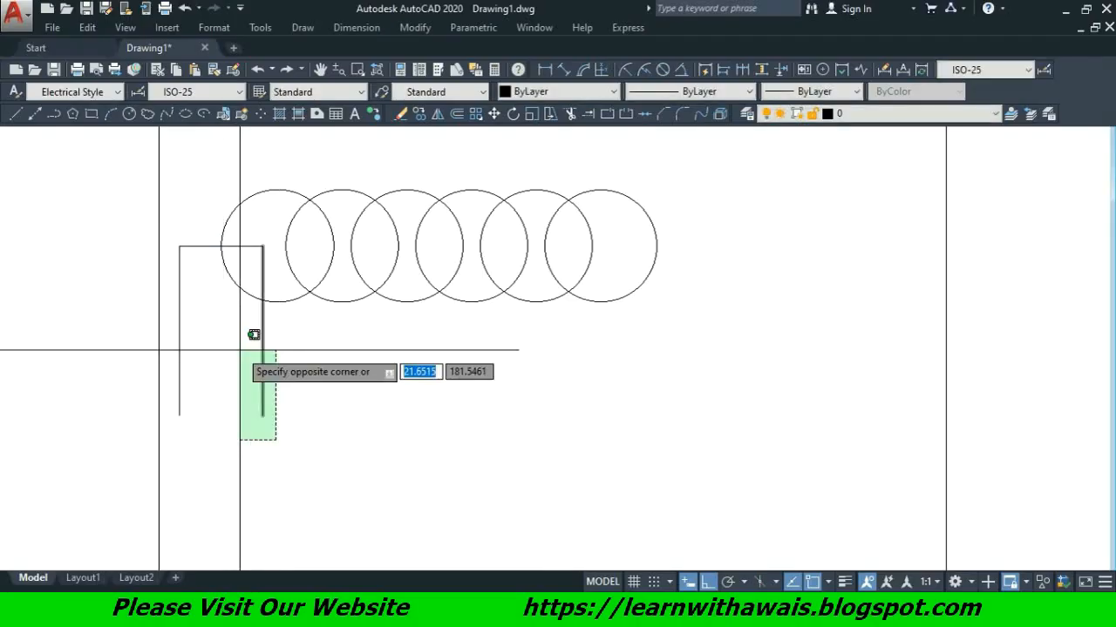
{"action": "left_click", "coordinate": [241, 359]}
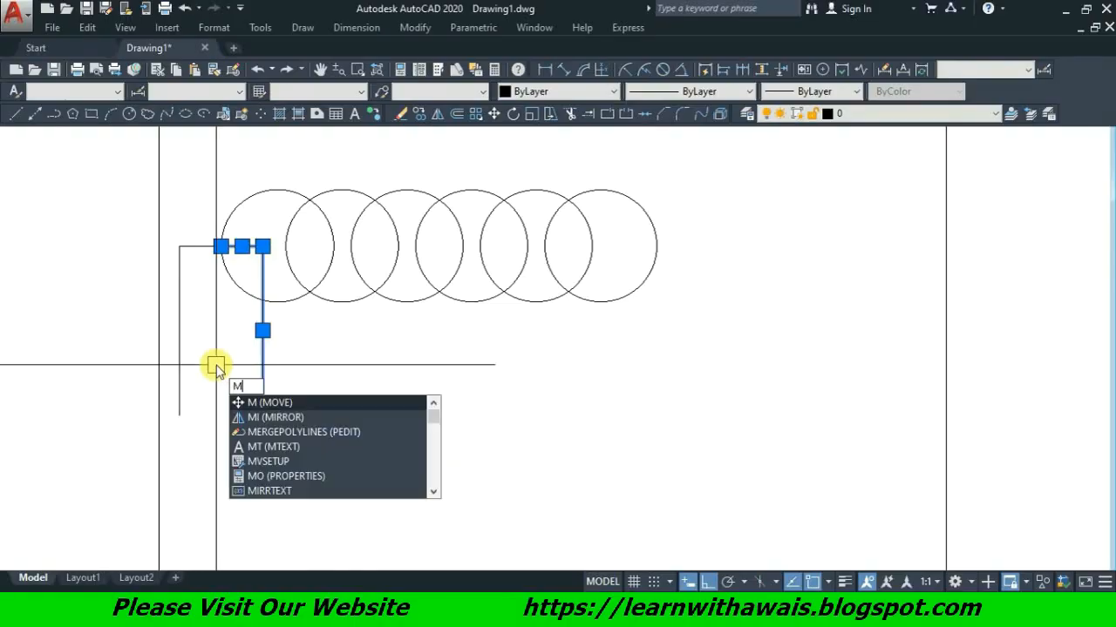
{"action": "key", "text": "Return"}
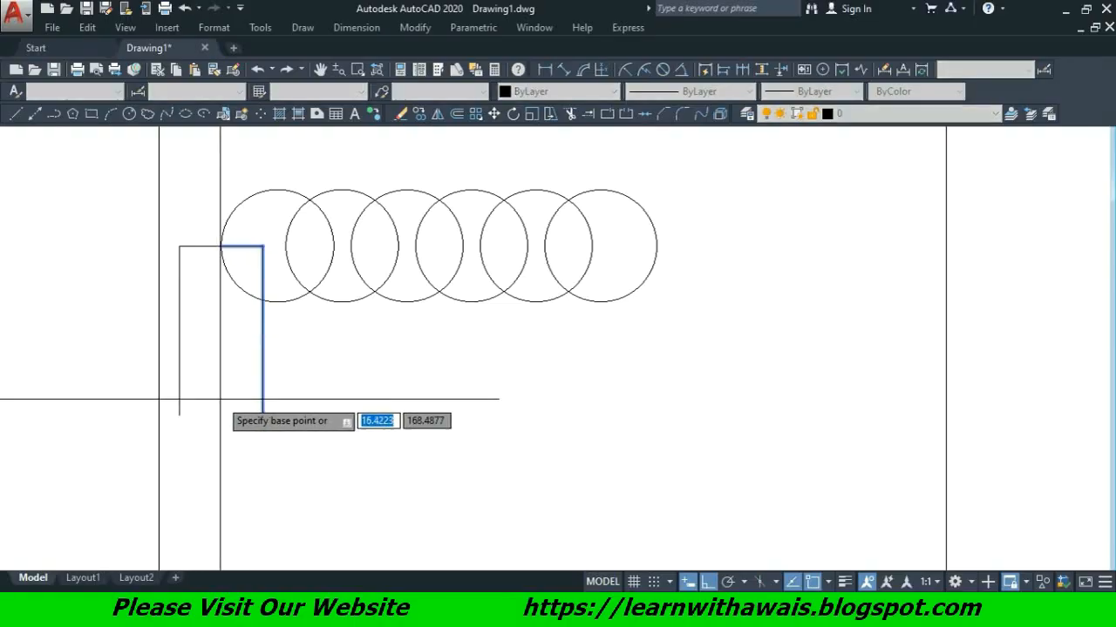
{"action": "left_click", "coordinate": [221, 246]}
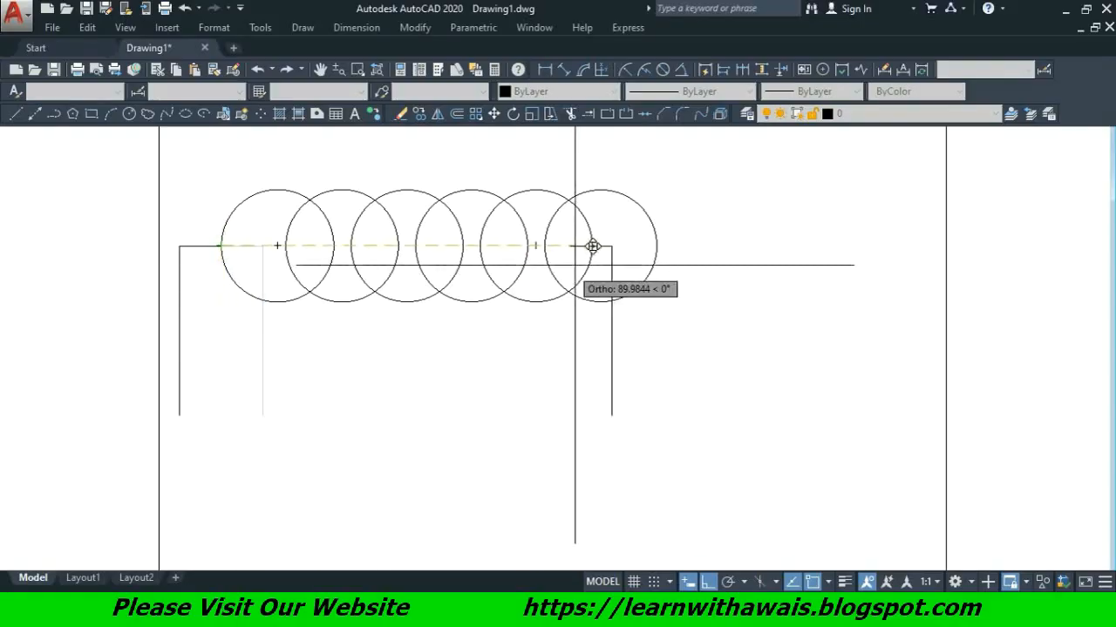
{"action": "left_click", "coordinate": [657, 246]}
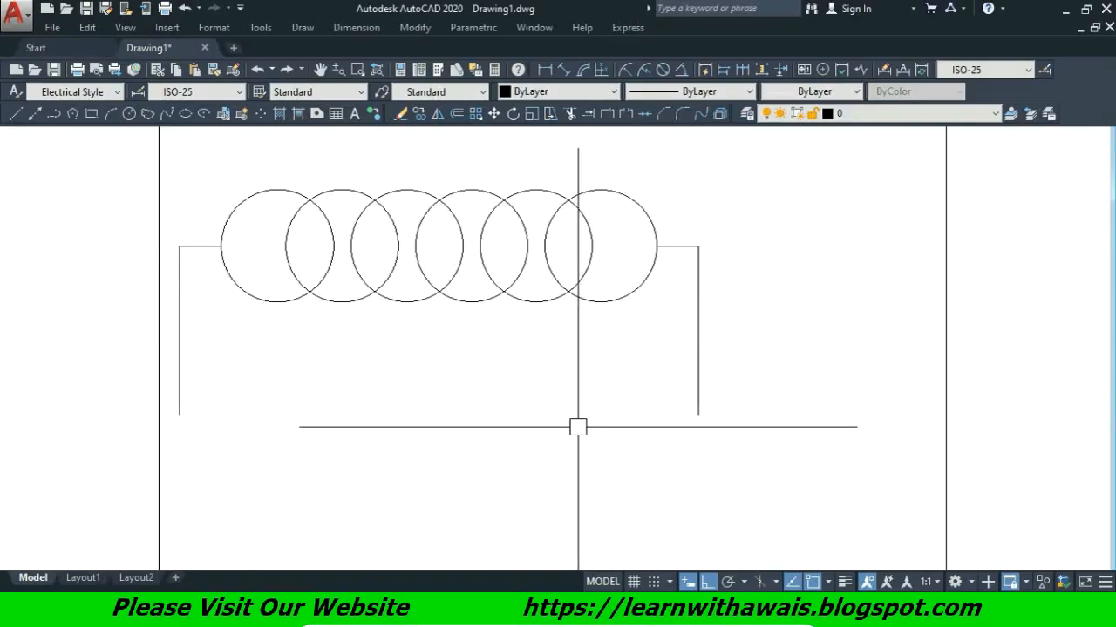
Explode the array of six overlapping circles into separate objects.
{"action": "left_click", "coordinate": [558, 275]}
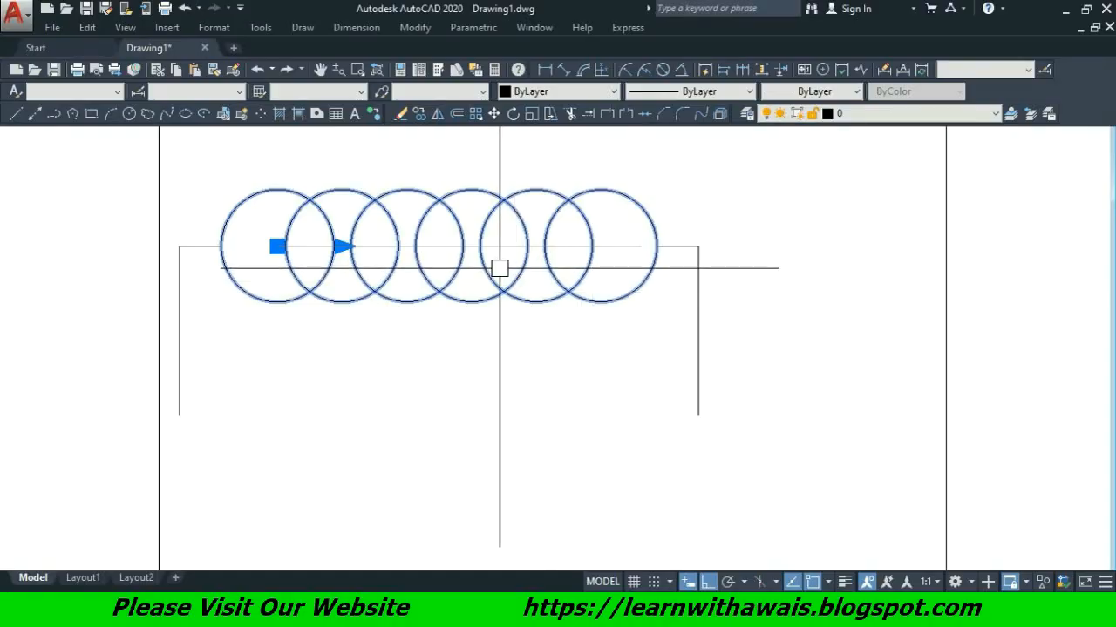
{"action": "key", "text": "Escape"}
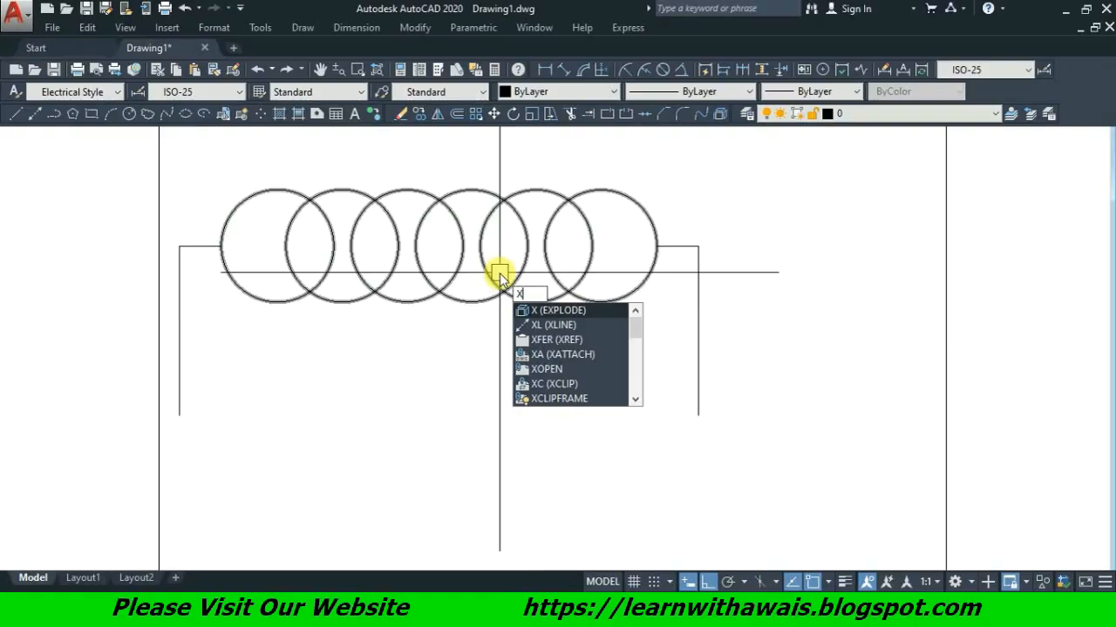
{"action": "key", "text": "Return"}
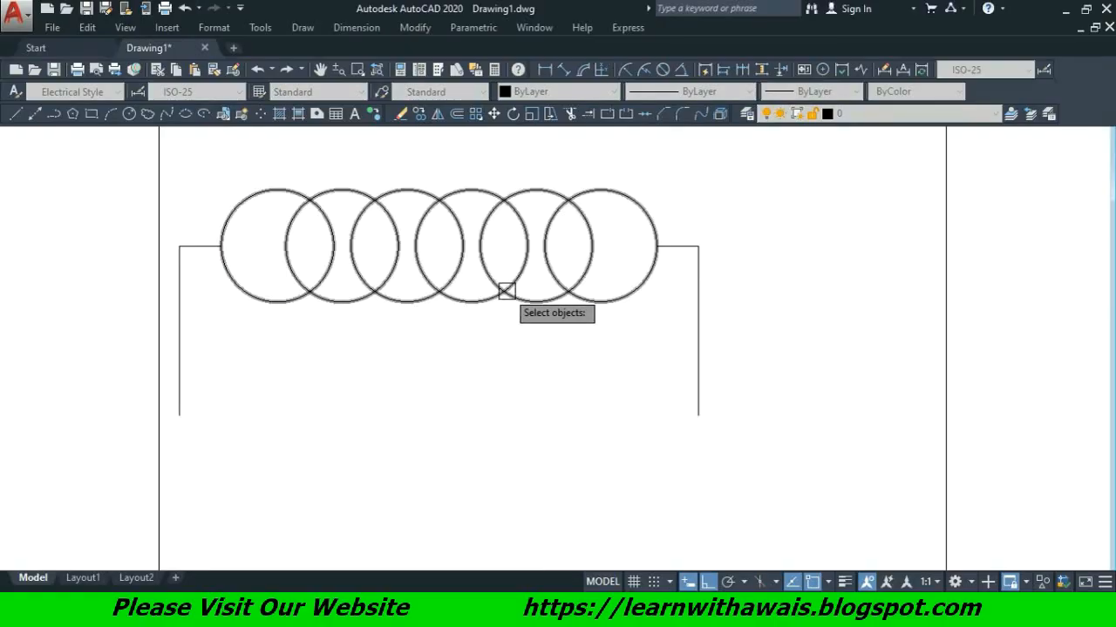
{"action": "left_click", "coordinate": [507, 303]}
{"action": "key", "text": "Return"}
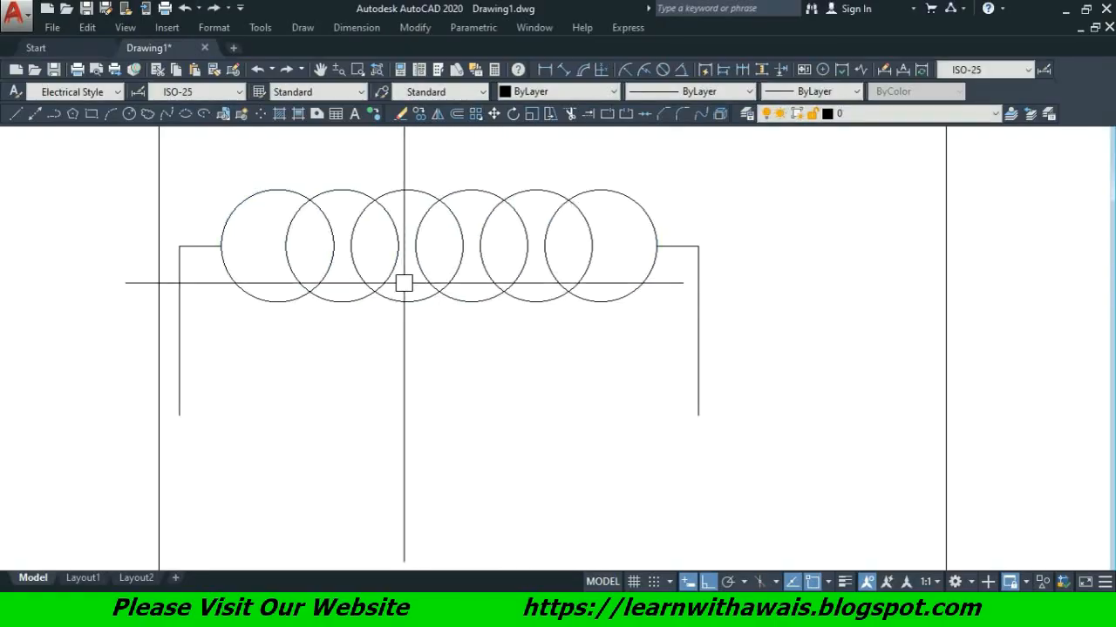
Check the terminals in the browser's inductor symbol image, and try placing a donut with outside diameter 5 centred on the right lead's lower end.
{"action": "key", "text": "alt+Tab"}
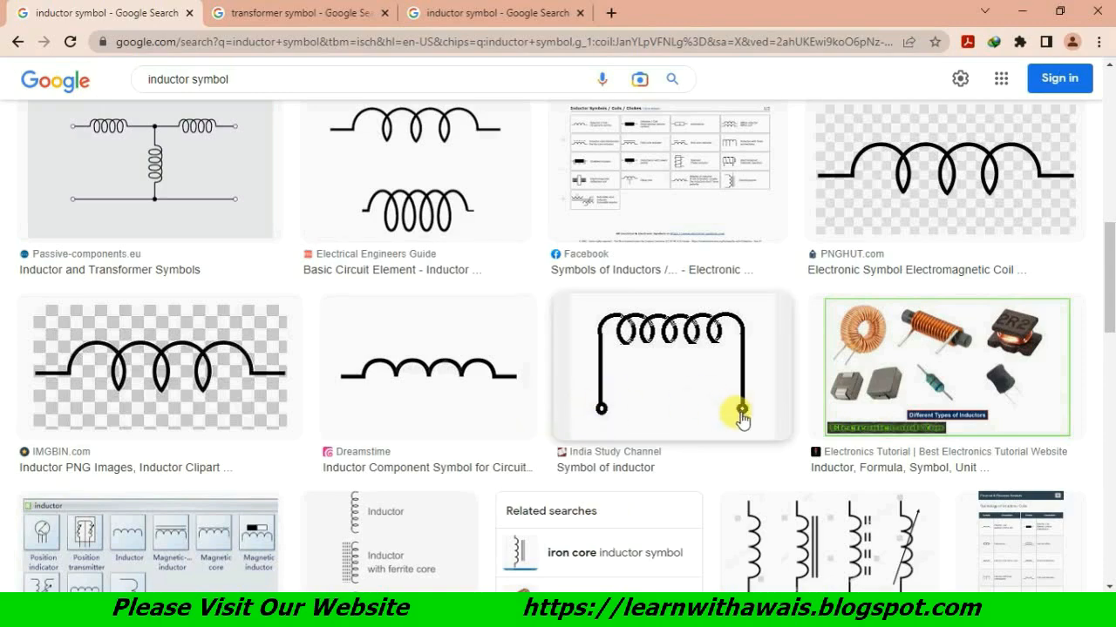
{"action": "key", "text": "alt+Tab"}
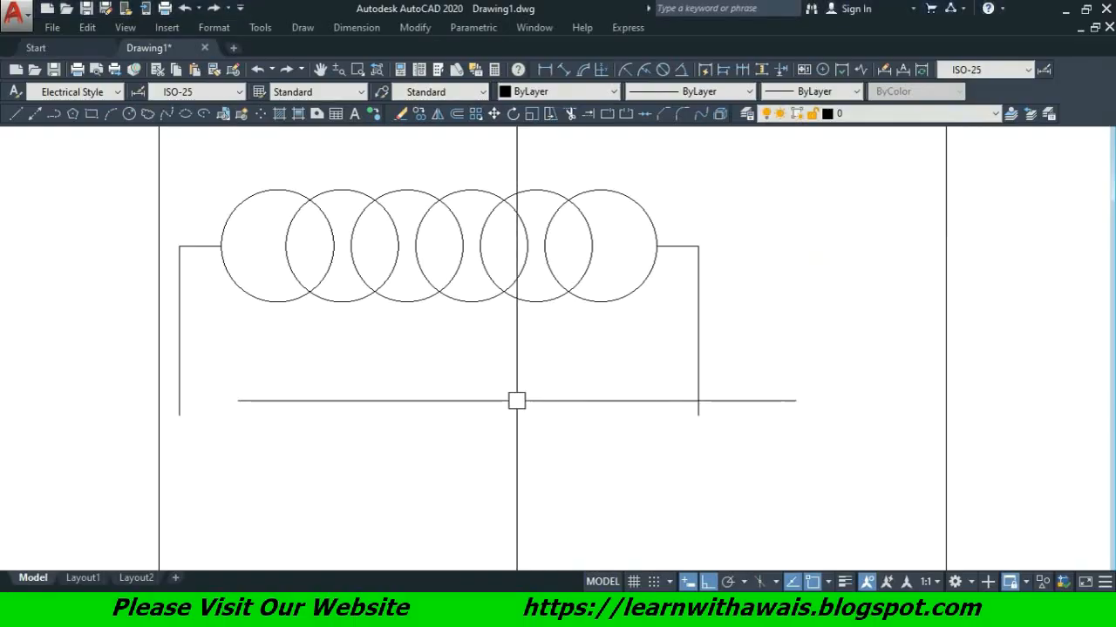
{"action": "type", "text": "do"}
{"action": "key", "text": "Return"}
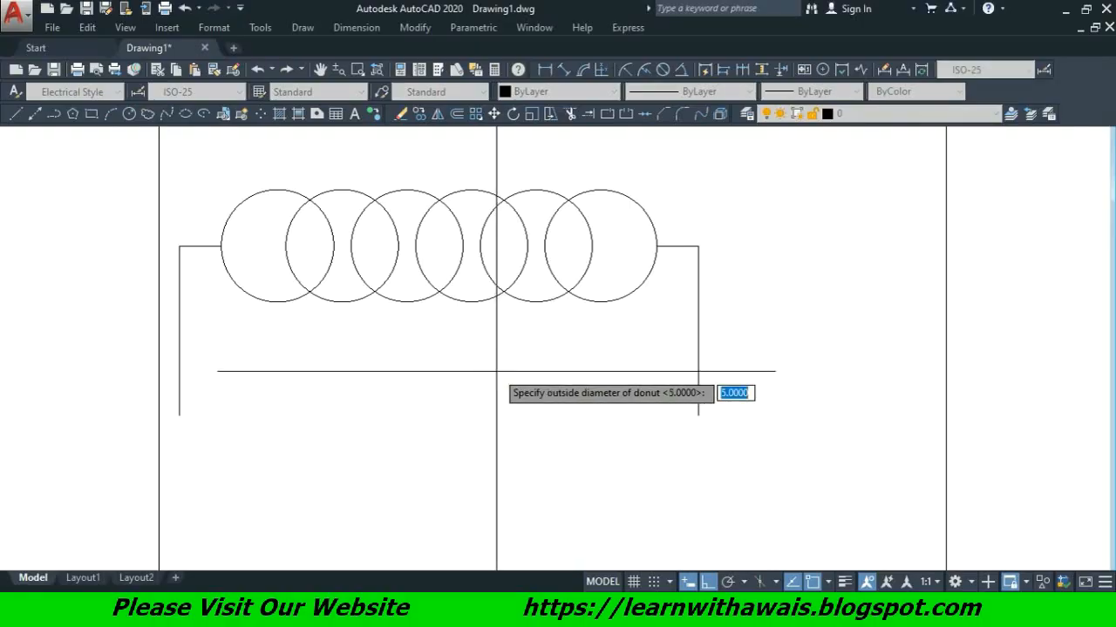
{"action": "key", "text": "Return"}
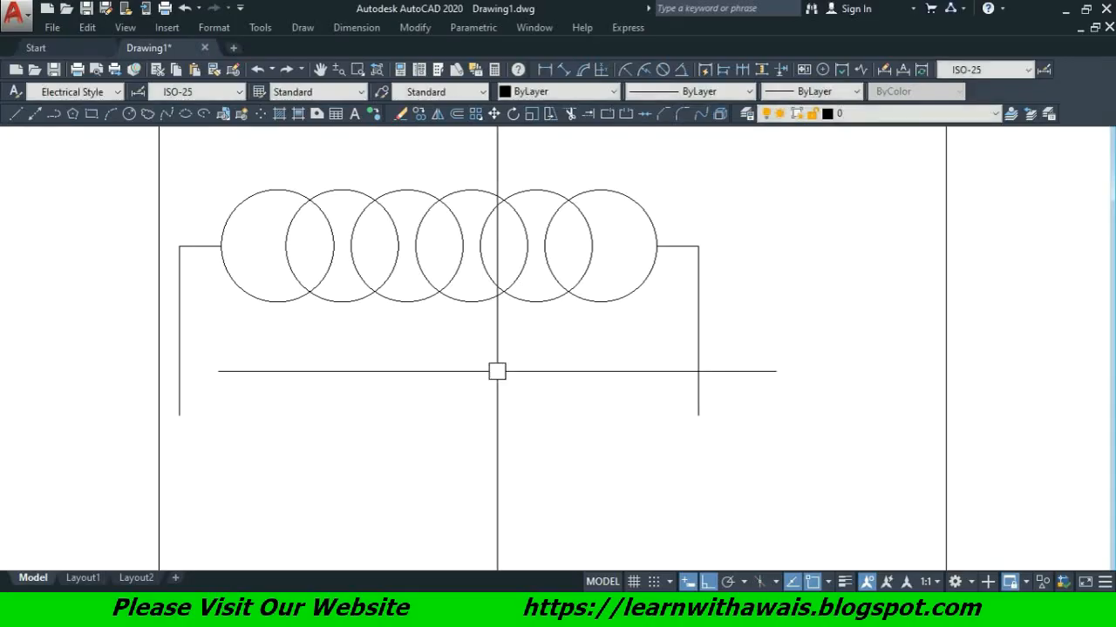
{"action": "left_click", "coordinate": [698, 415]}
{"action": "key", "text": "Return"}
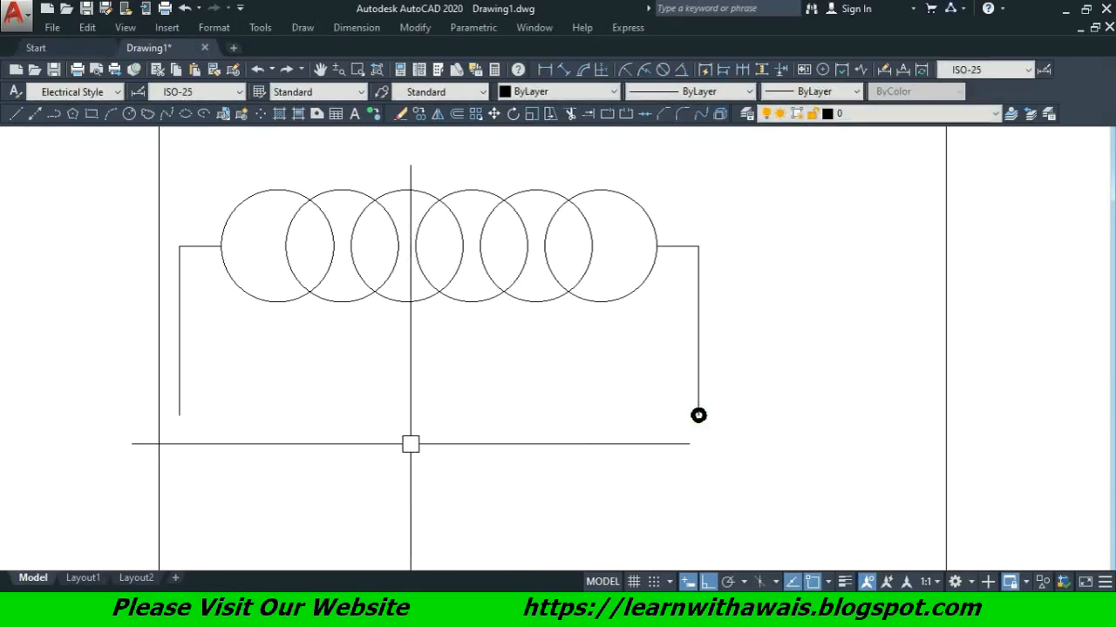
Place donuts with inside diameter 2 and outside diameter 5 beside the lower ends of the right and left leads.
{"action": "type", "text": "do"}
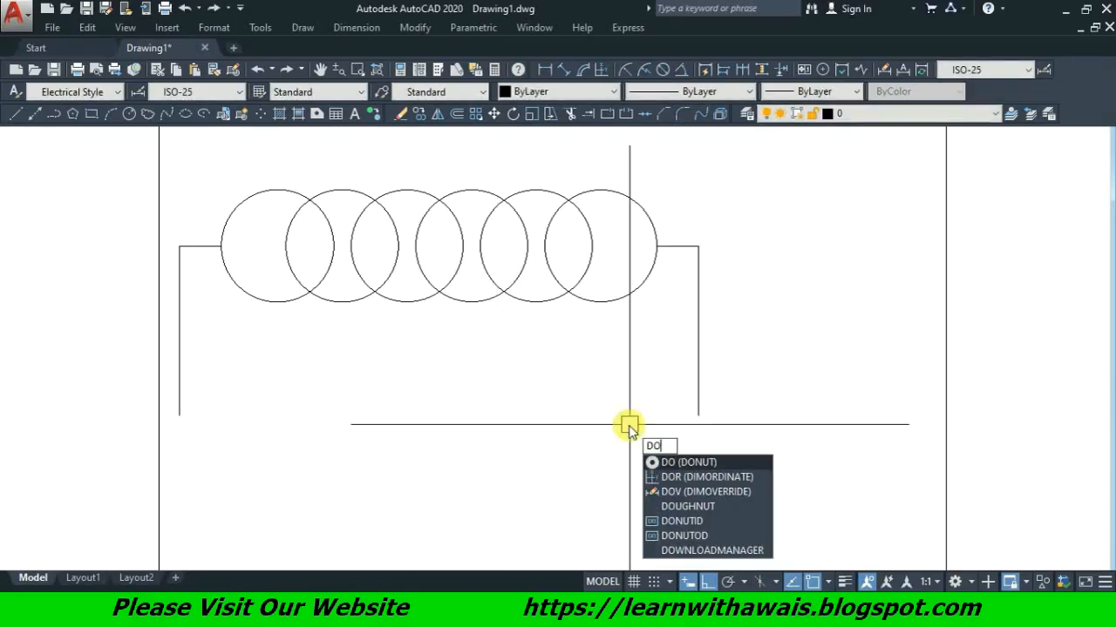
{"action": "key", "text": "Return"}
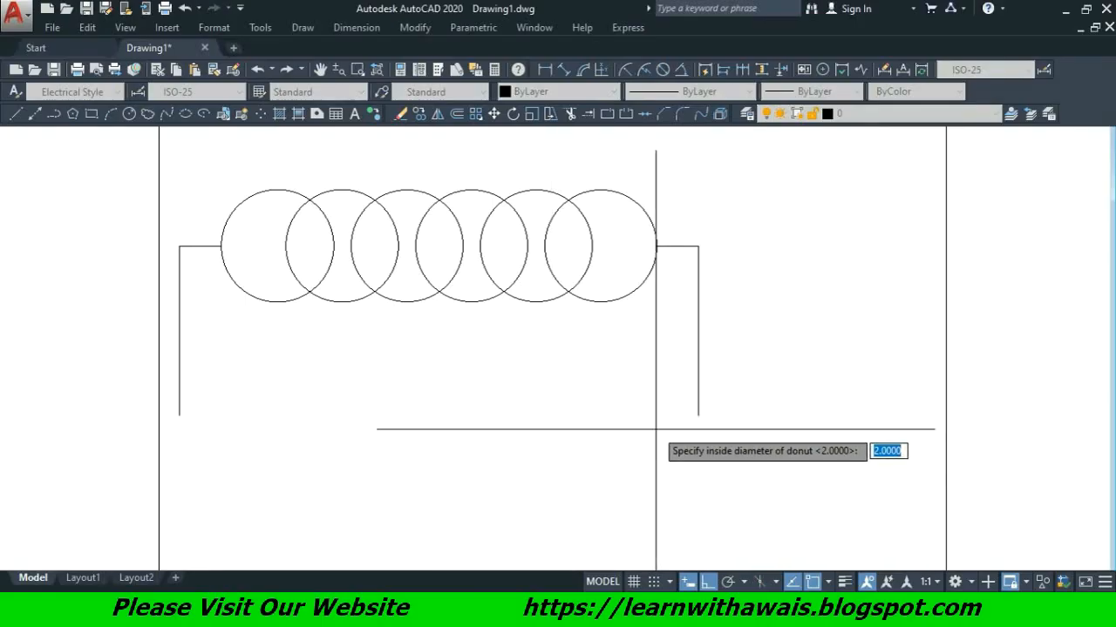
{"action": "key", "text": "Return"}
{"action": "scroll", "coordinate": [693, 420], "scroll_direction": "up", "scroll_amount": 6}
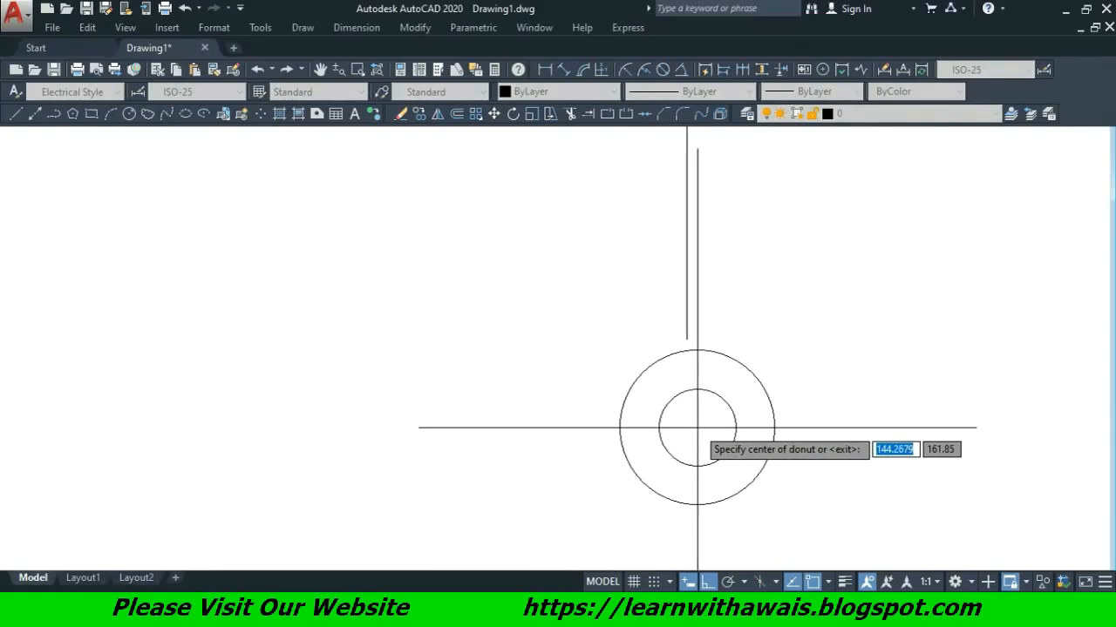
{"action": "left_click", "coordinate": [494, 374]}
{"action": "scroll", "coordinate": [323, 416], "scroll_direction": "down", "scroll_amount": 6}
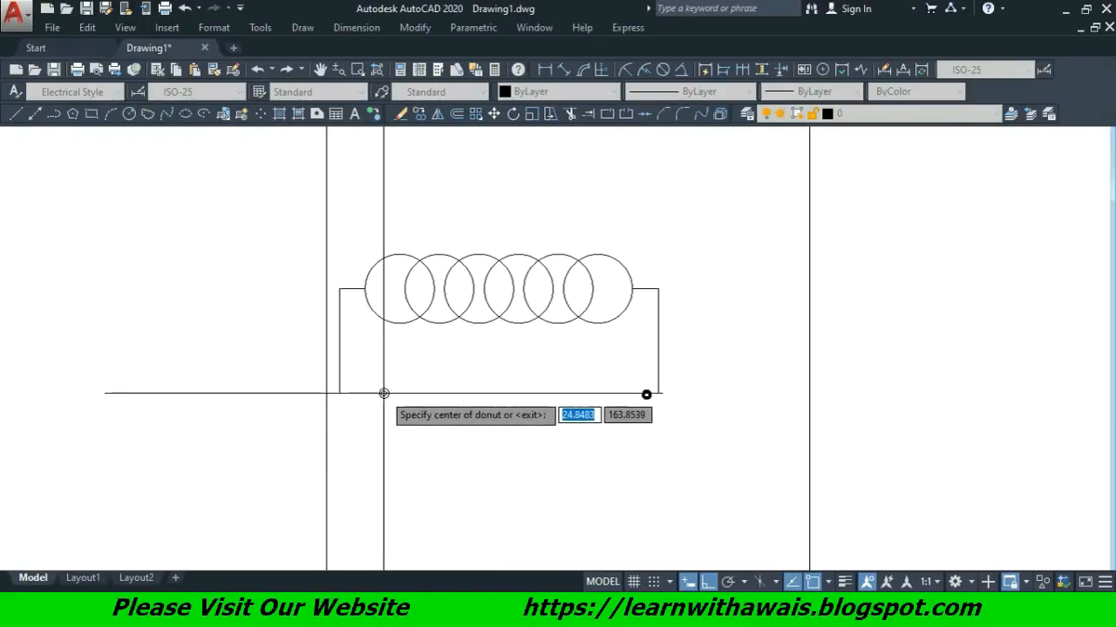
{"action": "left_click", "coordinate": [372, 392]}
Move the right donut by its top quadrant onto the lower end of the right lead.
{"action": "scroll", "coordinate": [642, 392], "scroll_direction": "up", "scroll_amount": 5}
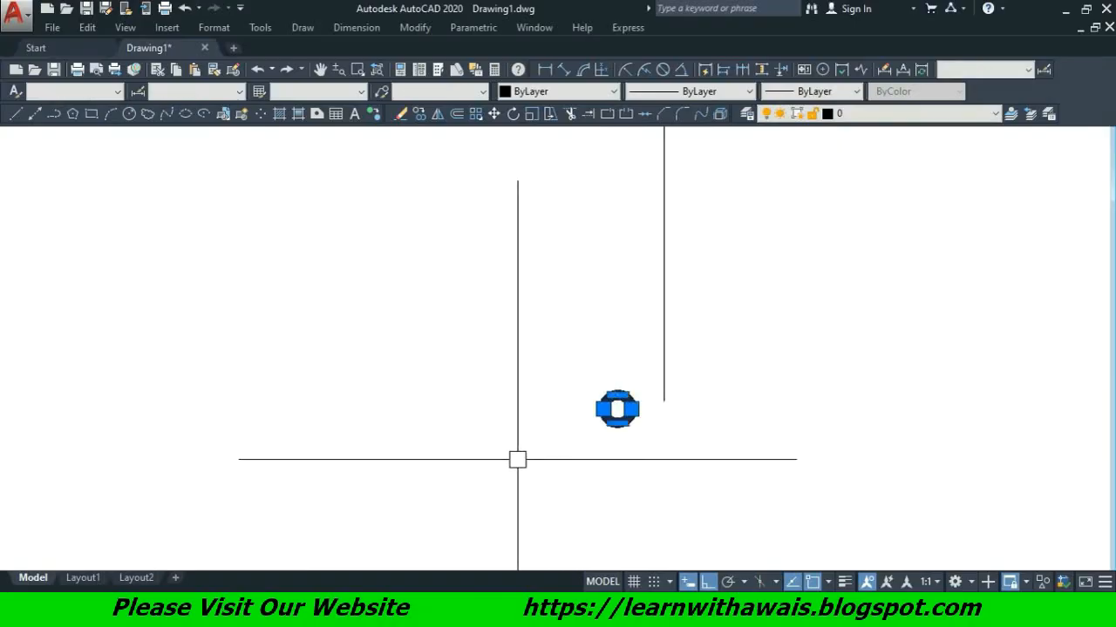
{"action": "key", "text": "Return"}
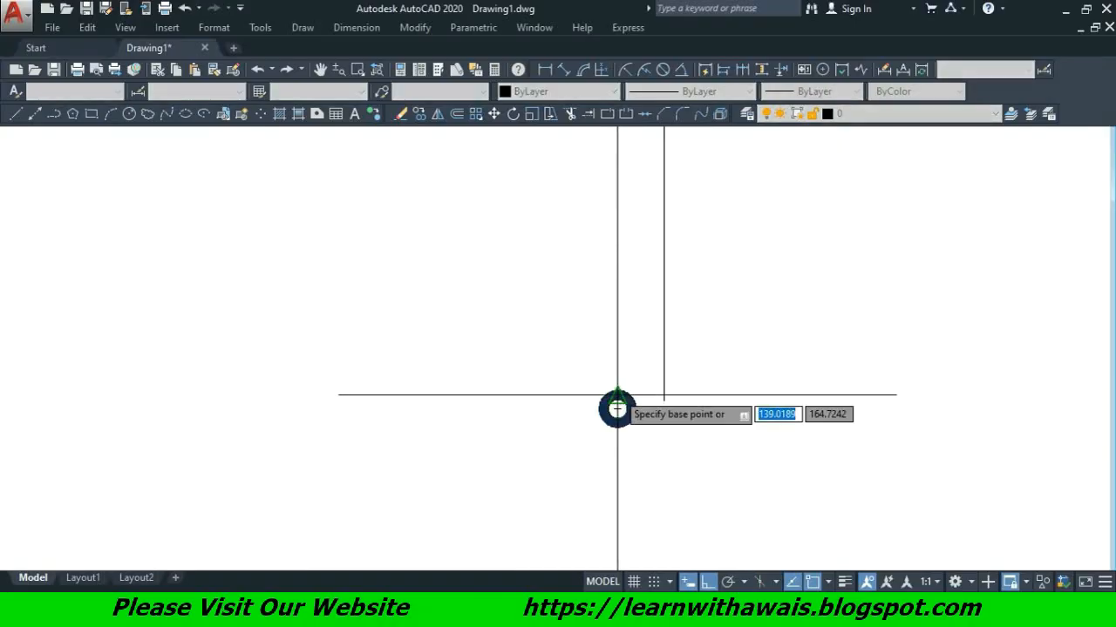
{"action": "scroll", "coordinate": [617, 395], "scroll_direction": "up", "scroll_amount": 4}
{"action": "scroll", "coordinate": [612, 406], "scroll_direction": "up", "scroll_amount": 6}
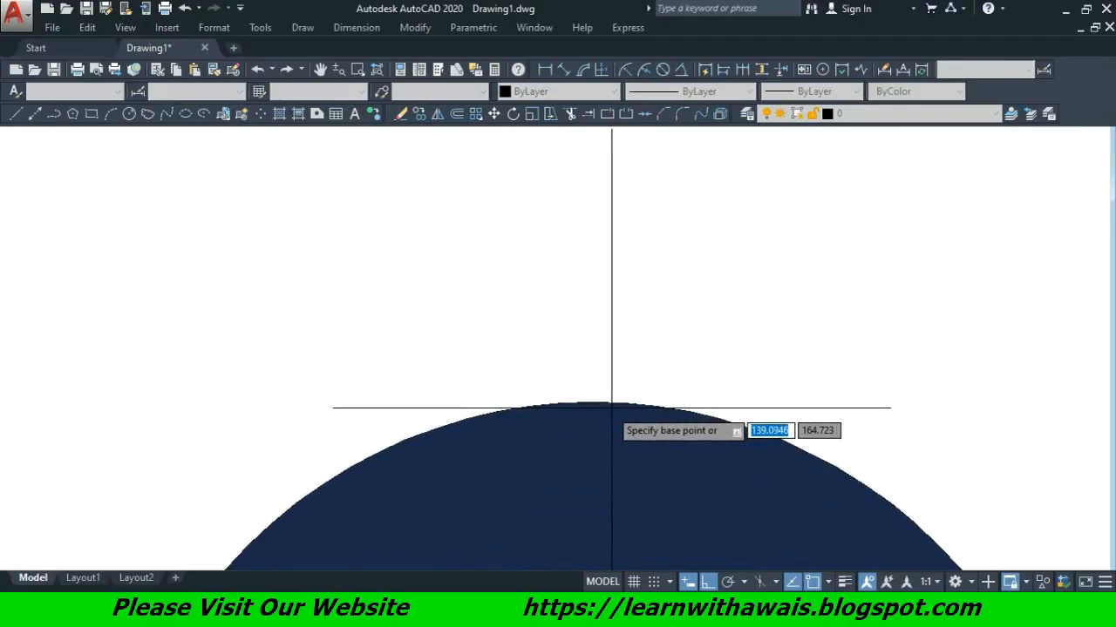
{"action": "scroll", "coordinate": [592, 405], "scroll_direction": "down", "scroll_amount": 4}
{"action": "mouse_move", "coordinate": [607, 470]}
{"action": "middle_mouse_down"}
{"action": "mouse_move", "coordinate": [570, 395]}
{"action": "mouse_move", "coordinate": [463, 296]}
{"action": "middle_mouse_up"}
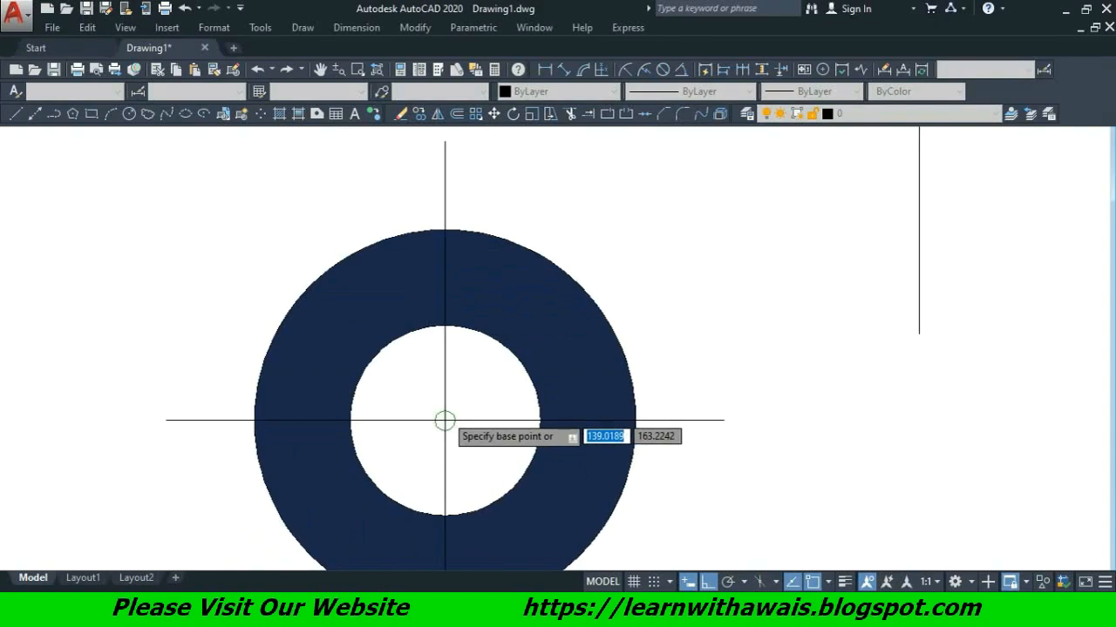
{"action": "left_click", "coordinate": [445, 230]}
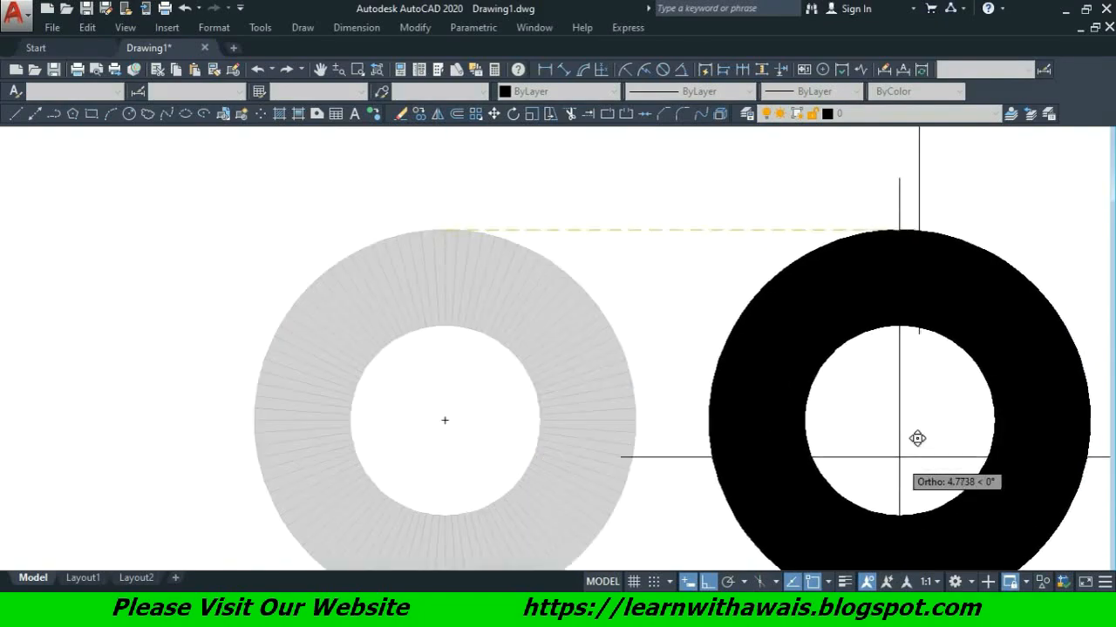
{"action": "middle_click_drag", "start_coordinate": [917, 439], "coordinate": [472, 395]}
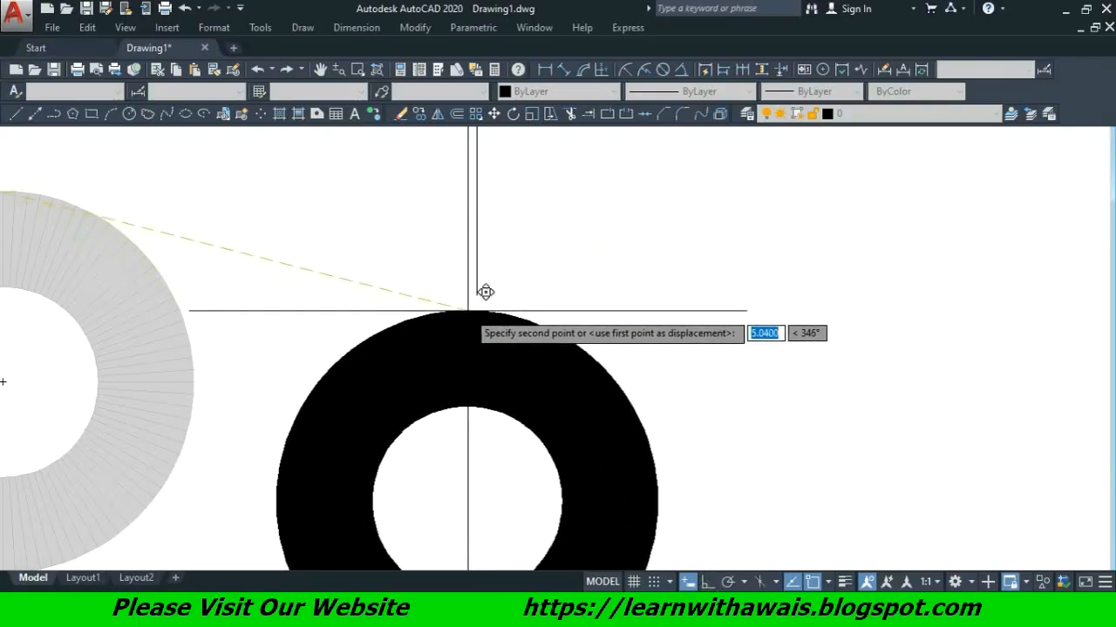
{"action": "left_click", "coordinate": [485, 292]}
Move the left donut by its top quadrant onto the lower end of the left lead.
{"action": "scroll", "coordinate": [567, 453], "scroll_direction": "down", "scroll_amount": 8}
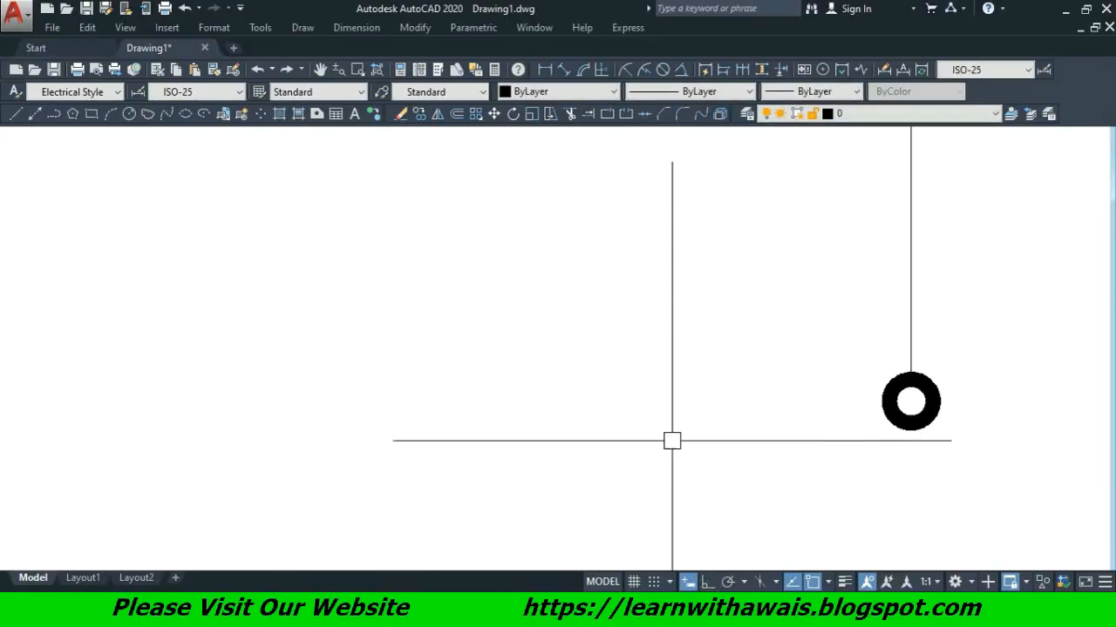
{"action": "scroll", "coordinate": [675, 449], "scroll_direction": "down", "scroll_amount": 5}
{"action": "scroll", "coordinate": [459, 479], "scroll_direction": "up", "scroll_amount": 8}
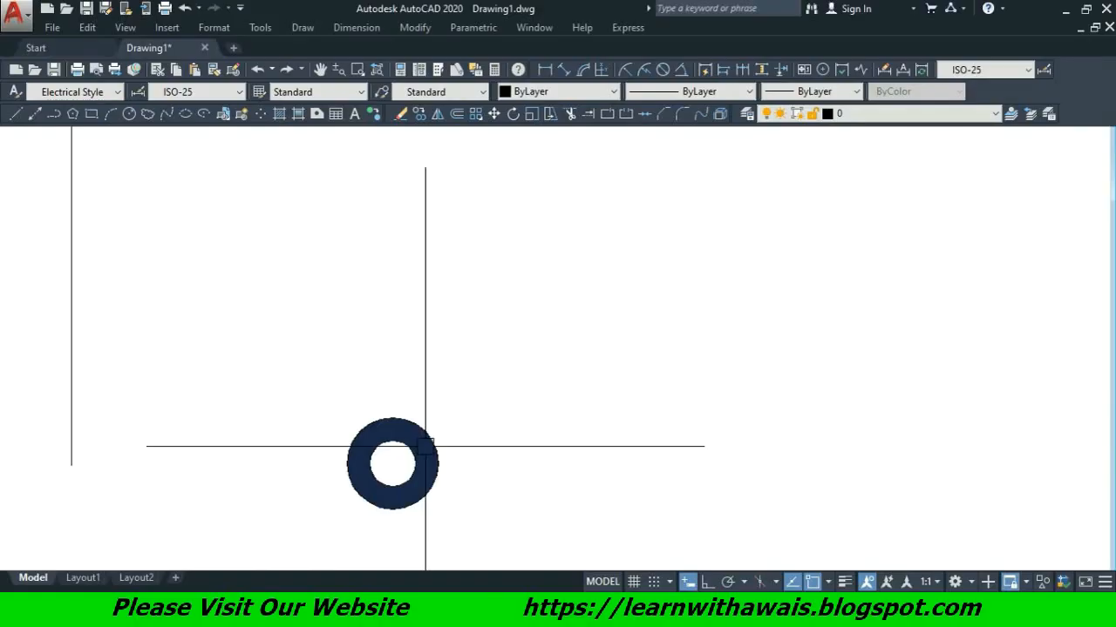
{"action": "middle_click_drag", "start_coordinate": [325, 405], "coordinate": [461, 359]}
{"action": "scroll", "coordinate": [529, 378], "scroll_direction": "up", "scroll_amount": 2}
{"action": "left_click", "coordinate": [492, 424]}
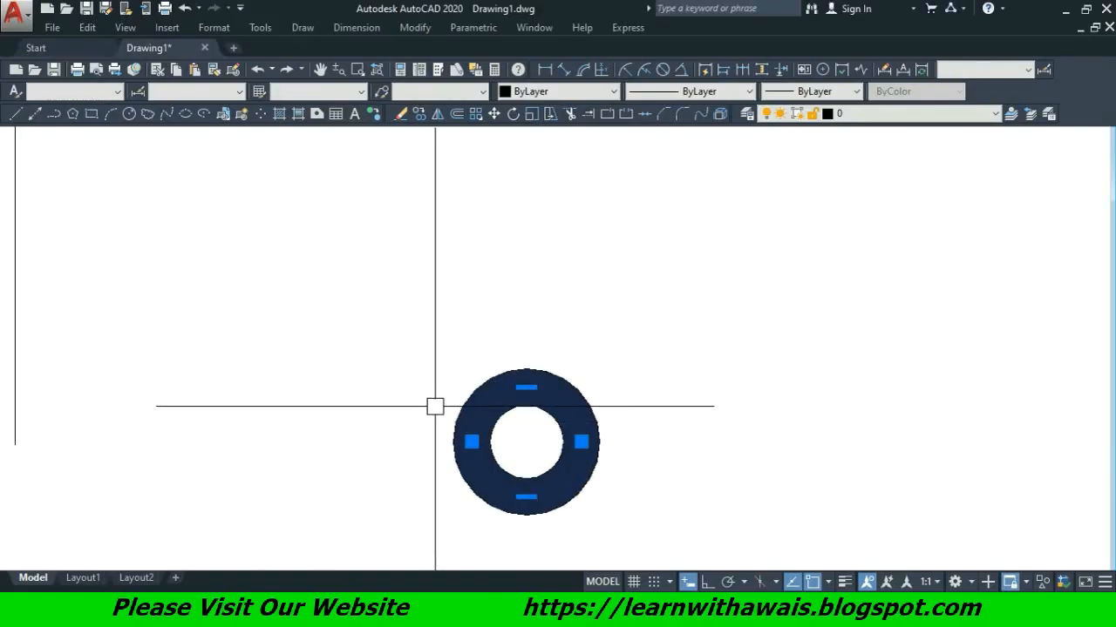
{"action": "type", "text": "m"}
{"action": "key", "text": "Return"}
{"action": "scroll", "coordinate": [519, 384], "scroll_direction": "up", "scroll_amount": 2}
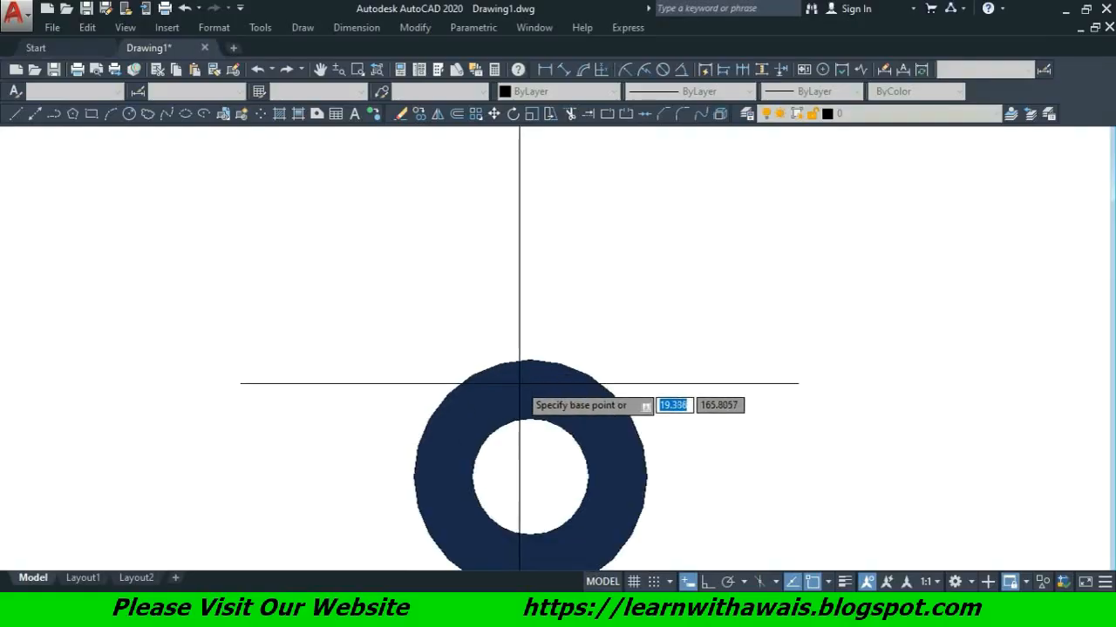
{"action": "scroll", "coordinate": [532, 466], "scroll_direction": "up", "scroll_amount": 2}
{"action": "scroll", "coordinate": [540, 474], "scroll_direction": "down", "scroll_amount": 2}
{"action": "middle_click_drag", "start_coordinate": [540, 473], "coordinate": [515, 392]}
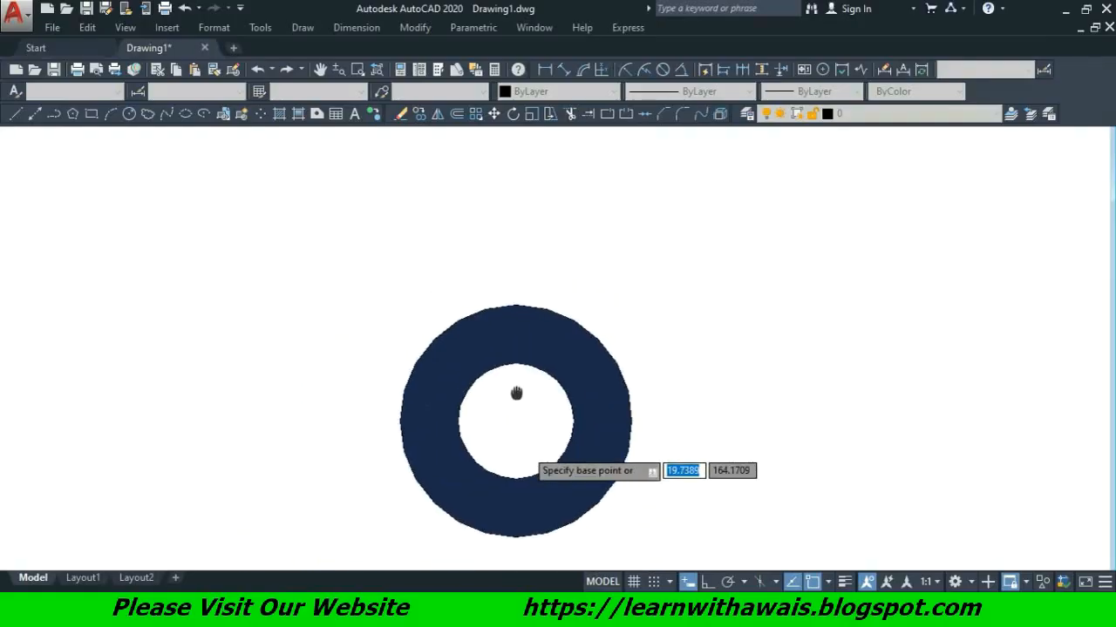
{"action": "left_click", "coordinate": [515, 306]}
{"action": "scroll", "coordinate": [270, 366], "scroll_direction": "down", "scroll_amount": 3}
{"action": "scroll", "coordinate": [259, 361], "scroll_direction": "up", "scroll_amount": 4}
{"action": "left_click", "coordinate": [312, 347]}
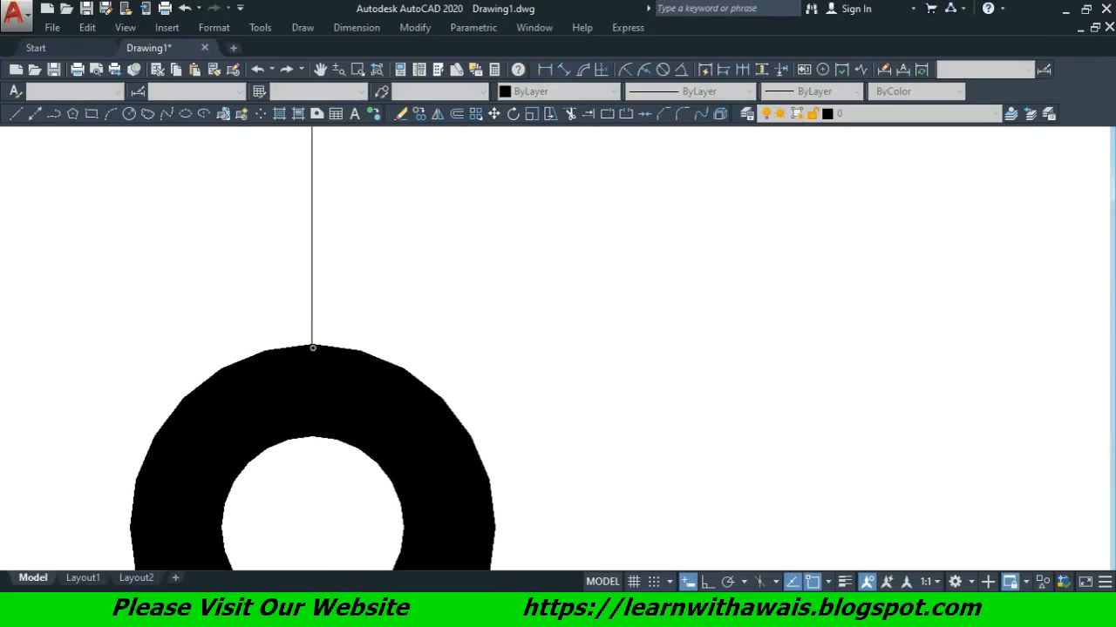
Trim away the lower outer arcs of the six overlapping circles, using the whole symbol as cutting edges.
{"action": "scroll", "coordinate": [553, 419], "scroll_direction": "down", "scroll_amount": 10}
{"action": "middle_click_drag", "start_coordinate": [836, 465], "coordinate": [537, 444]}
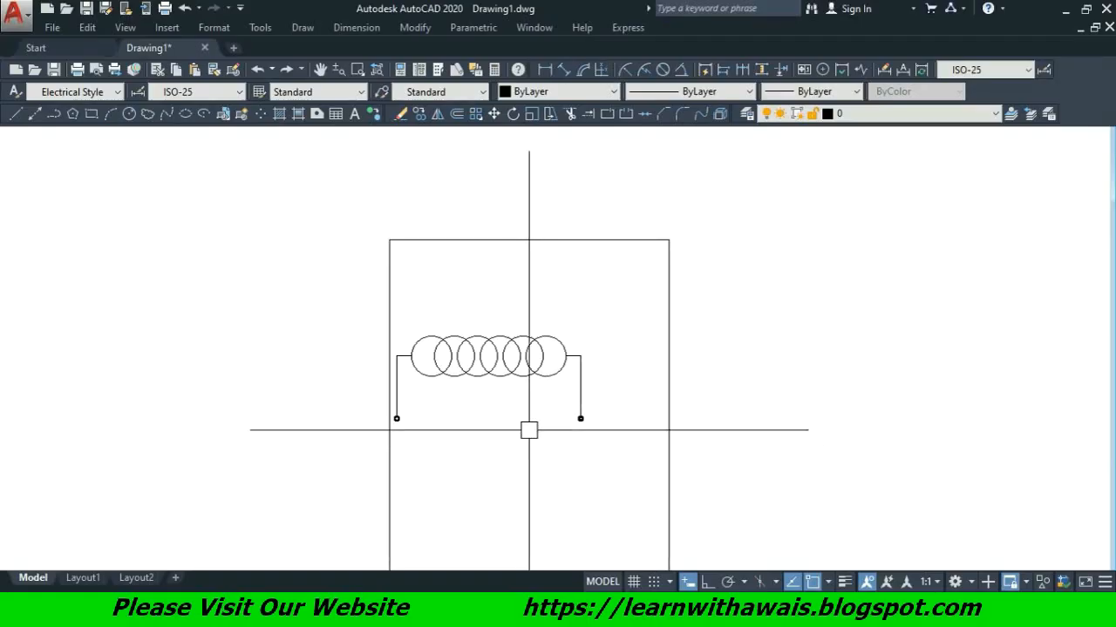
{"action": "scroll", "coordinate": [529, 429], "scroll_direction": "up", "scroll_amount": 2}
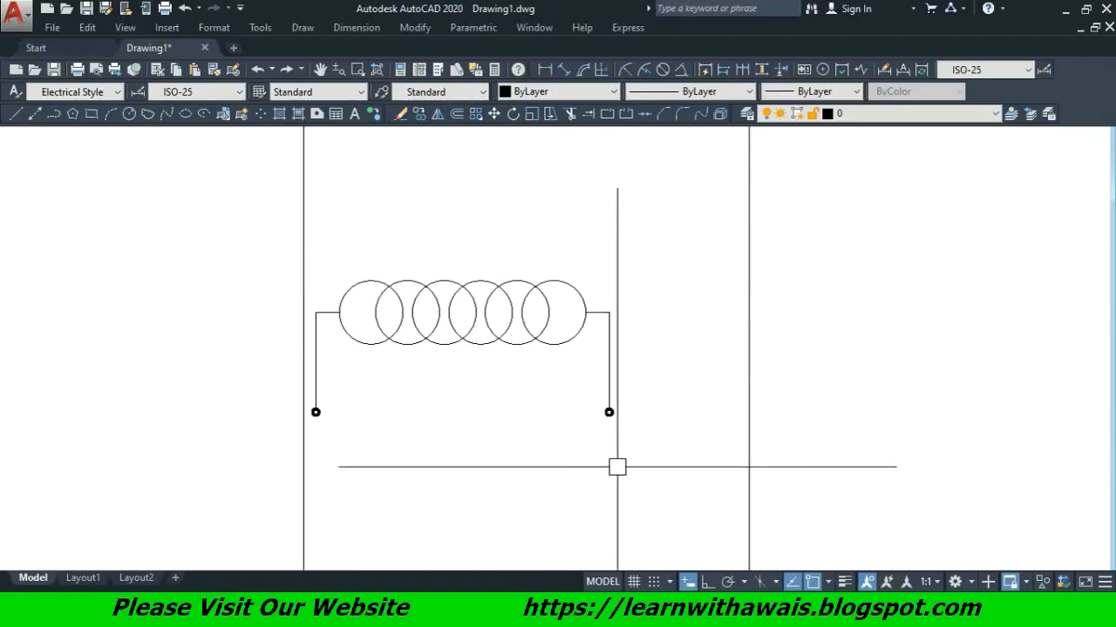
{"action": "left_click", "coordinate": [652, 474]}
{"action": "left_click", "coordinate": [308, 284]}
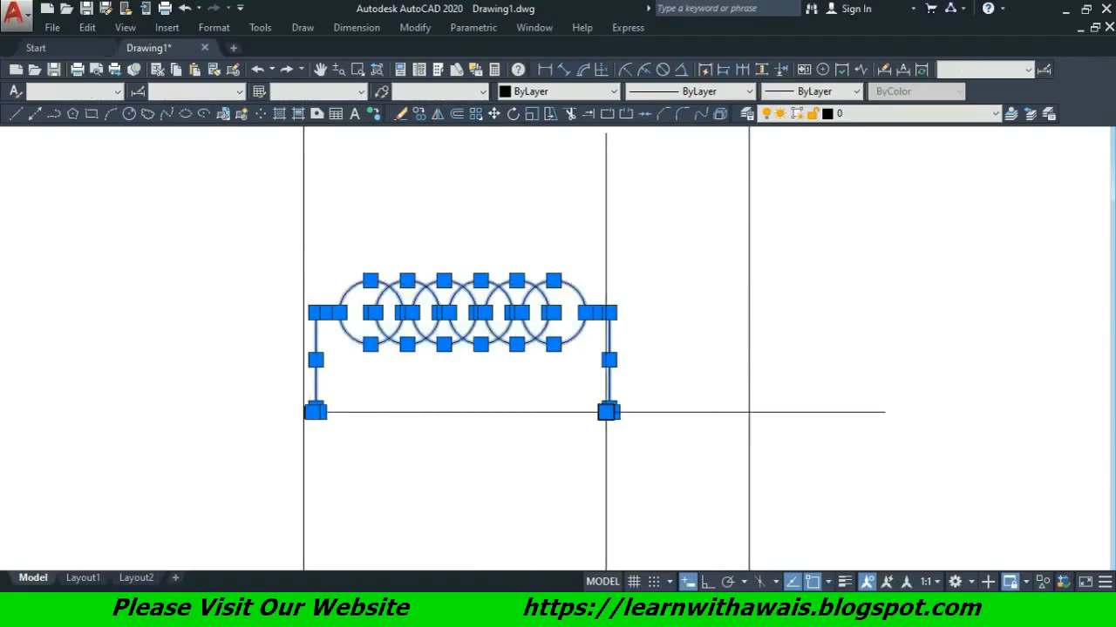
{"action": "key", "text": "Return"}
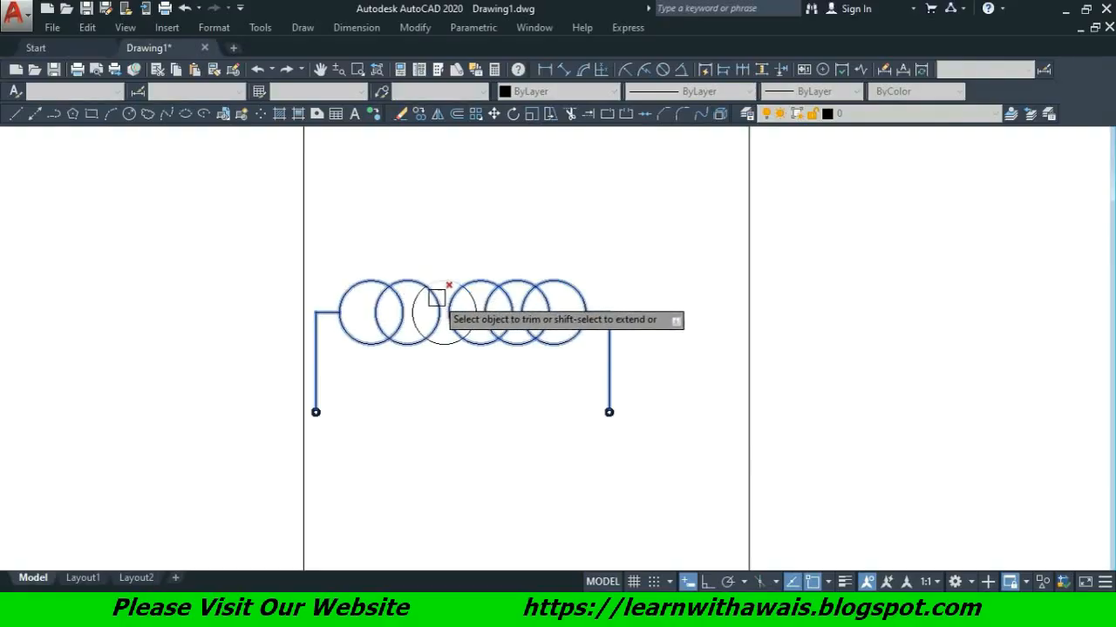
{"action": "left_click", "coordinate": [354, 338]}
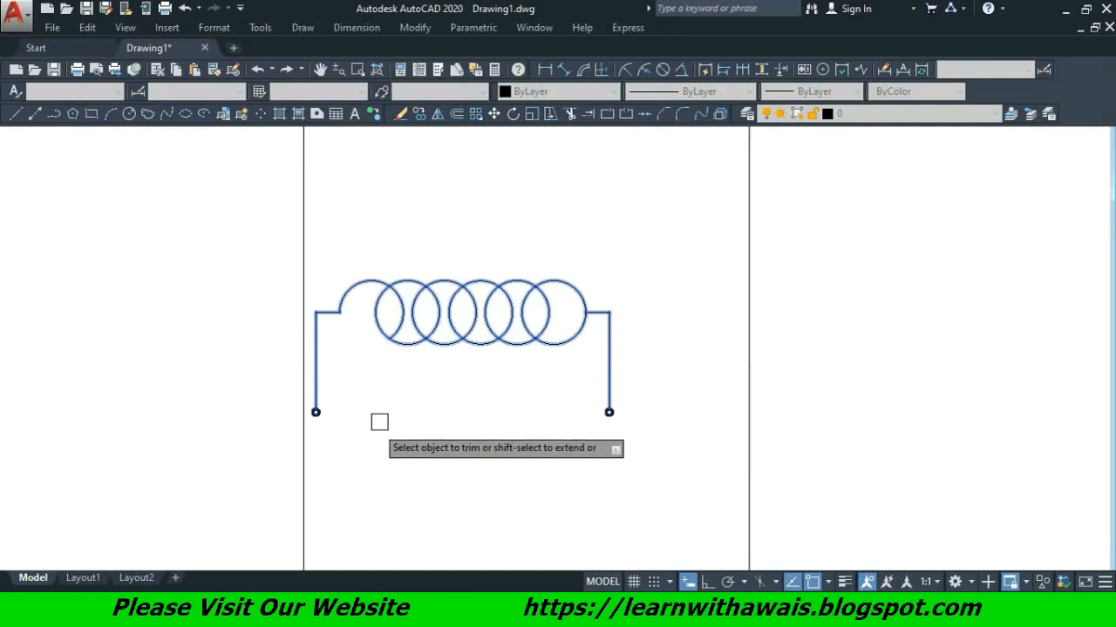
{"action": "left_click", "coordinate": [403, 343]}
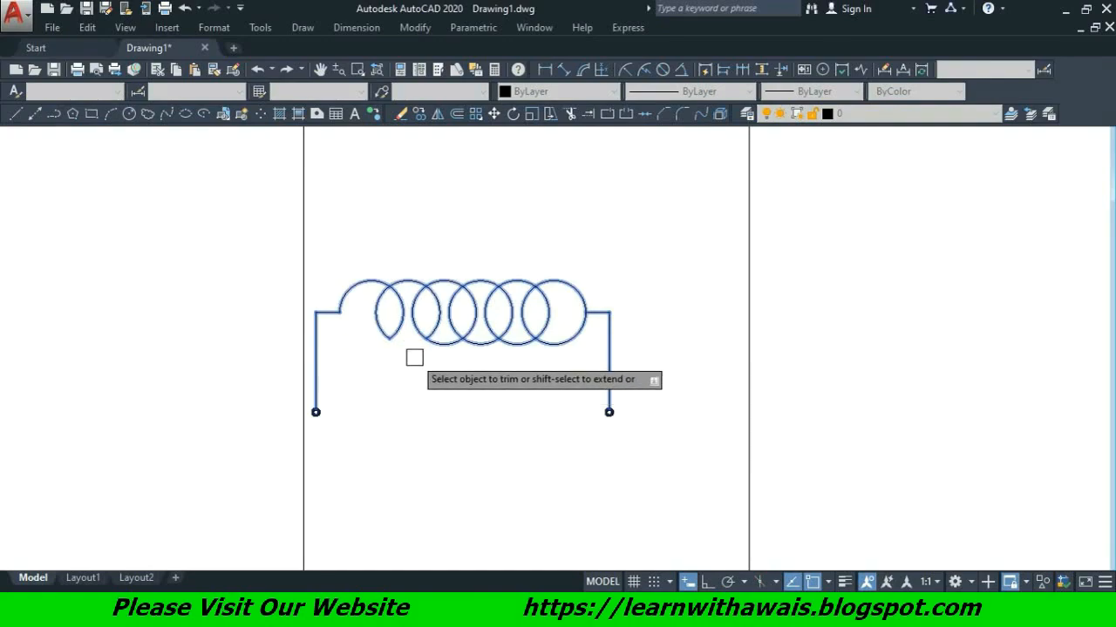
{"action": "left_click", "coordinate": [420, 343]}
{"action": "left_click", "coordinate": [471, 344]}
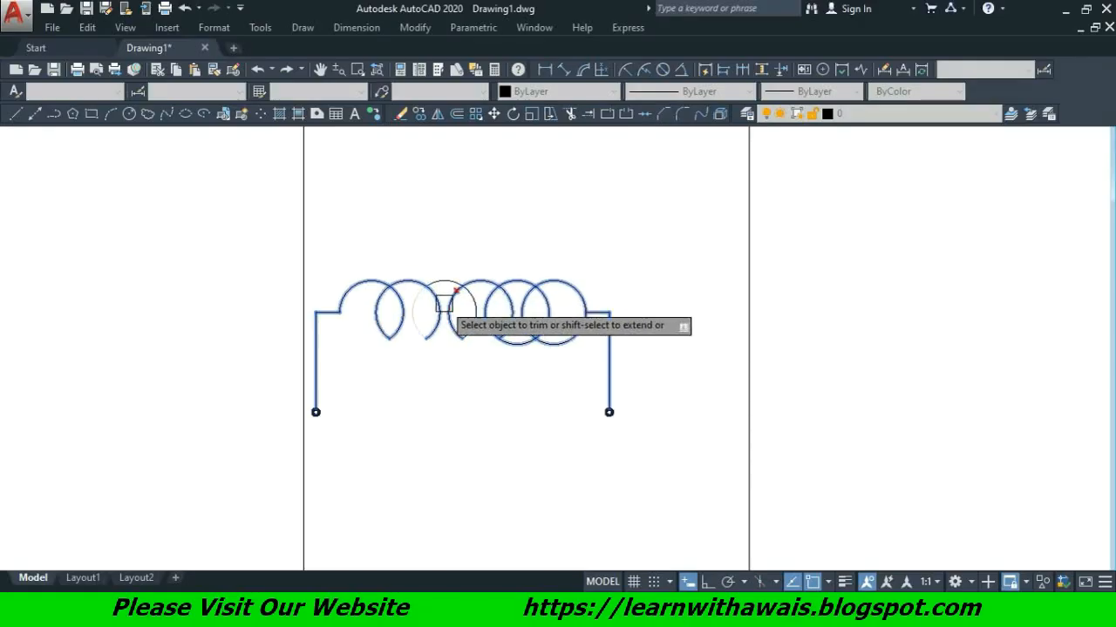
{"action": "left_click", "coordinate": [514, 346]}
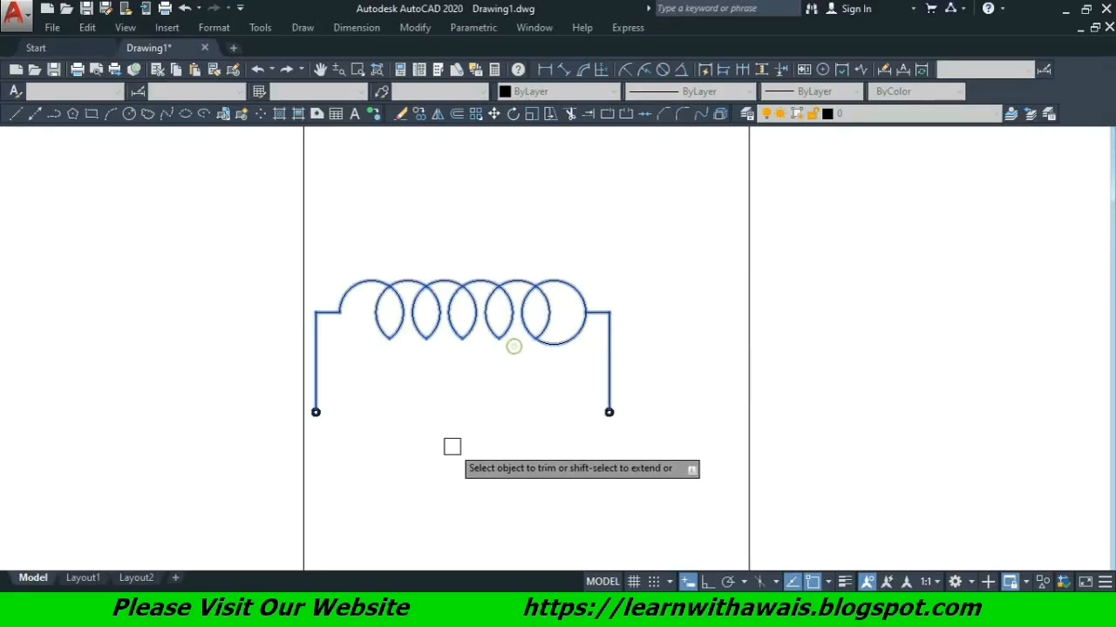
{"action": "left_click", "coordinate": [568, 344]}
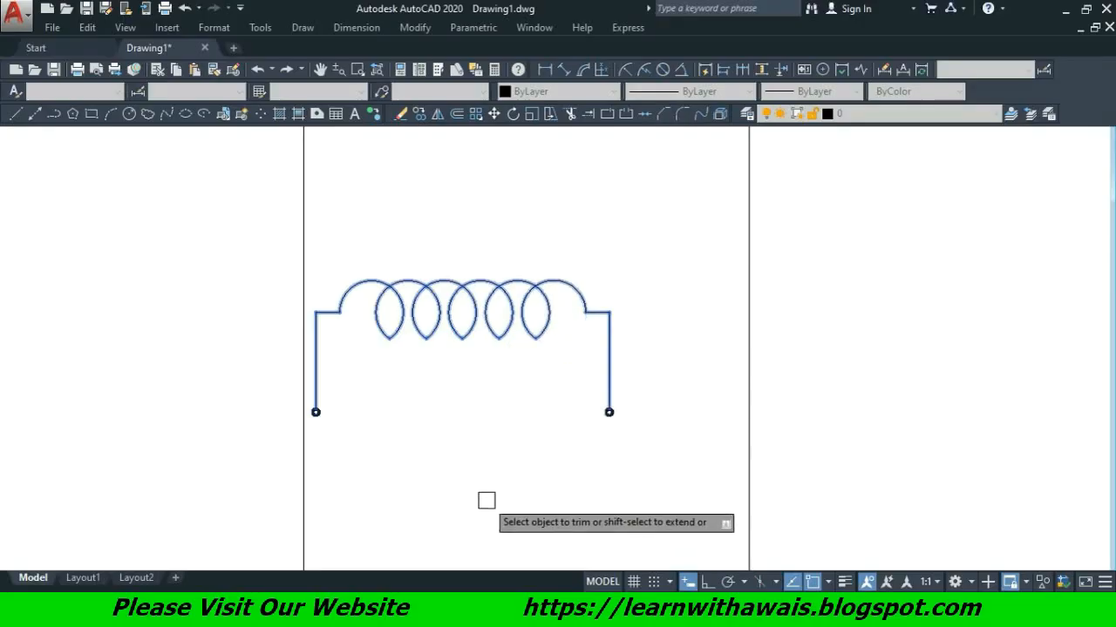
{"action": "right_click", "coordinate": [403, 375]}
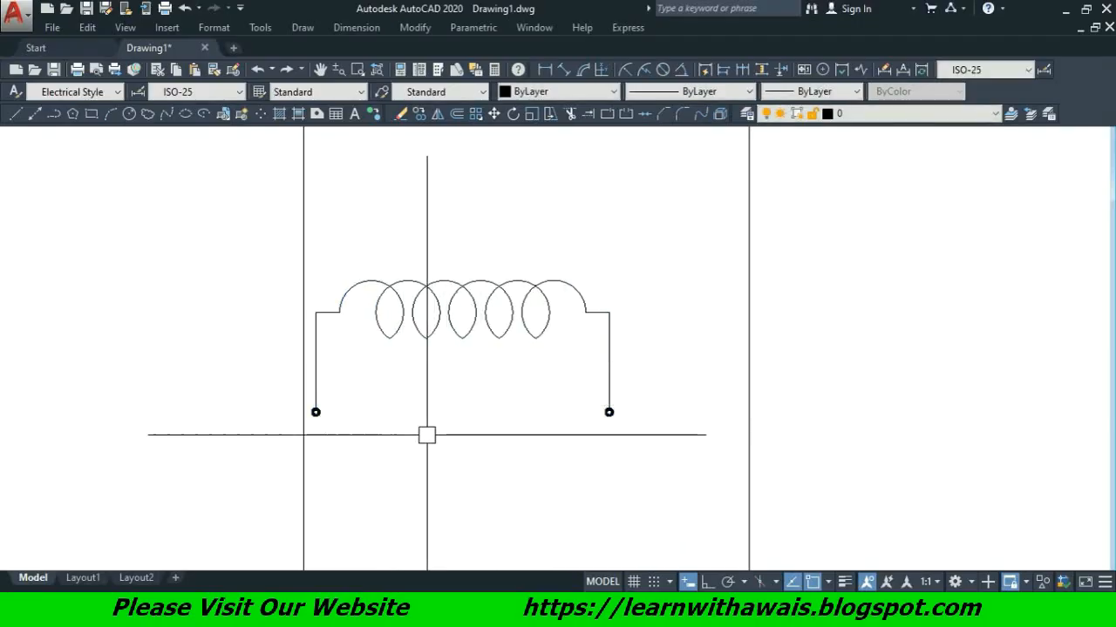
Examine the bottoms of the coil loops and compare them with the inductor symbol images in the browser.
{"action": "scroll", "coordinate": [406, 441], "scroll_direction": "up", "scroll_amount": 2}
{"action": "middle_click_drag", "start_coordinate": [401, 399], "coordinate": [410, 444]}
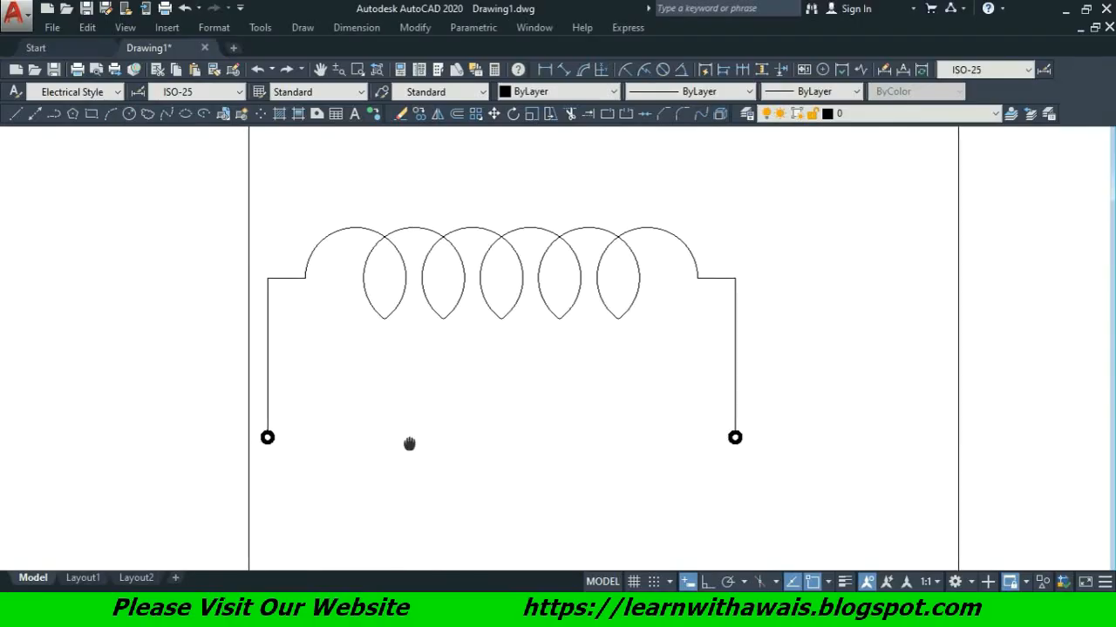
{"action": "scroll", "coordinate": [382, 316], "scroll_direction": "up", "scroll_amount": 4}
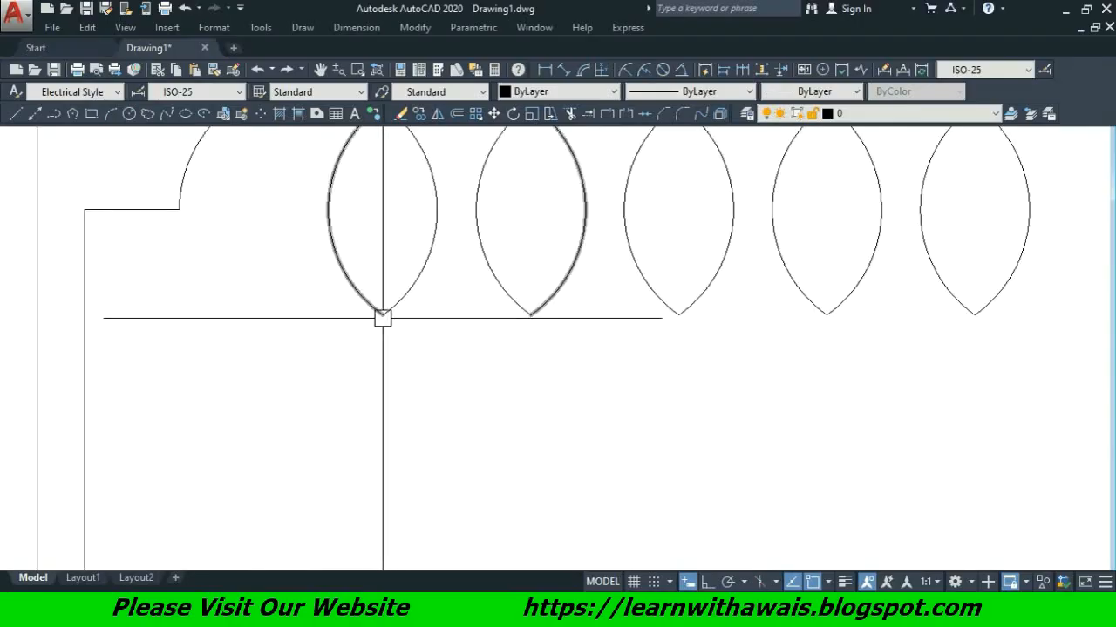
{"action": "scroll", "coordinate": [382, 318], "scroll_direction": "down", "scroll_amount": 3}
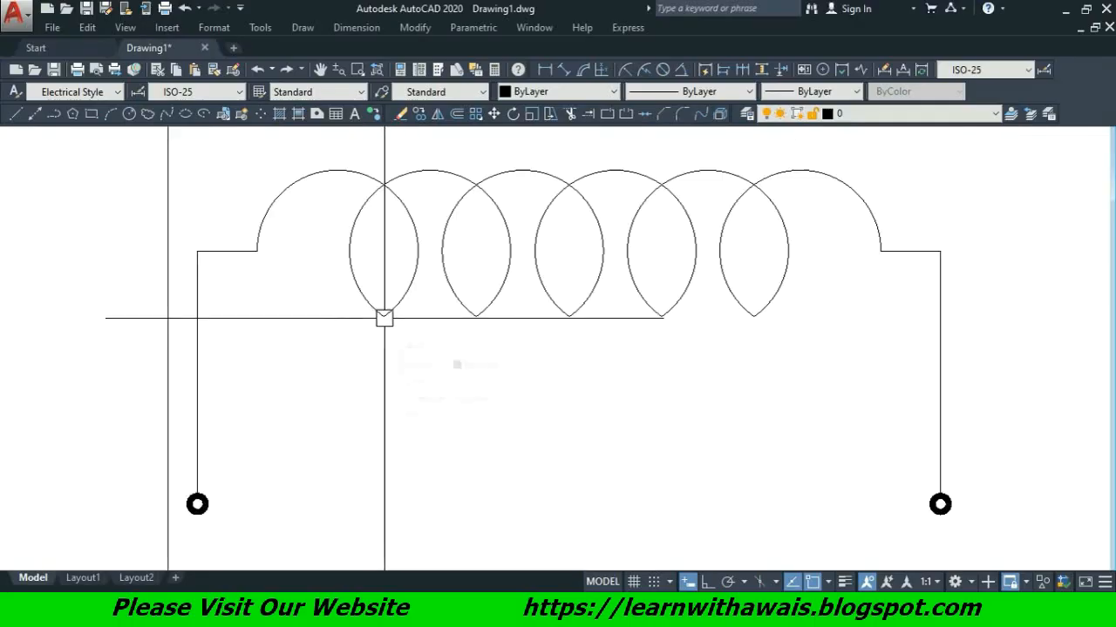
{"action": "scroll", "coordinate": [479, 381], "scroll_direction": "down", "scroll_amount": 2}
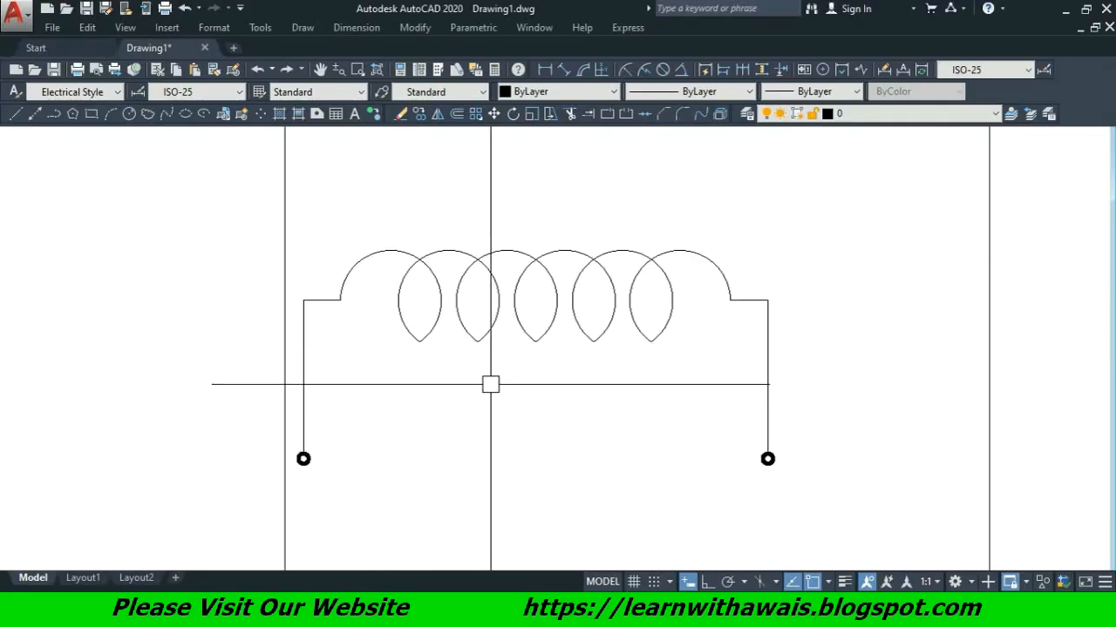
{"action": "left_click", "coordinate": [710, 610]}
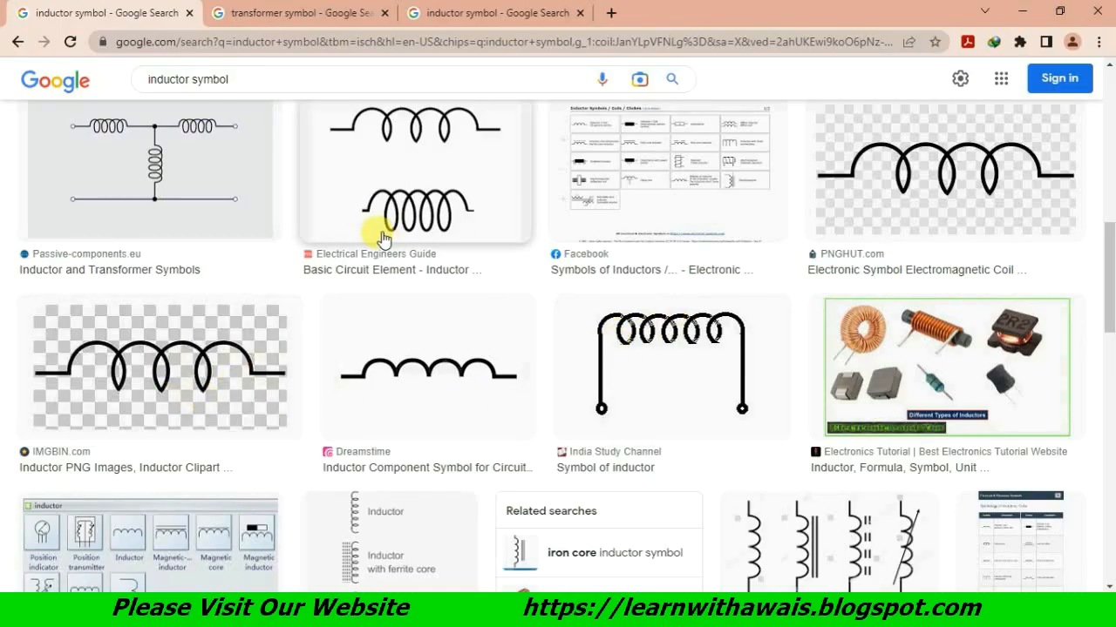
{"action": "key", "text": "alt+Tab"}
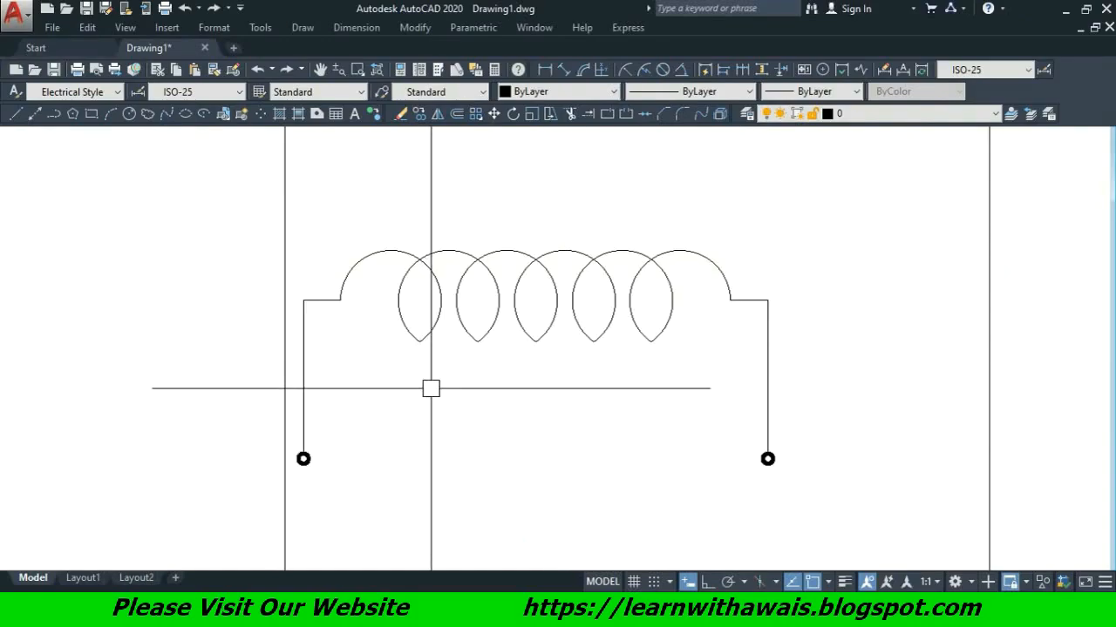
Fillet the pointed bottom of the leftmost coil loop with a radius of 2.
{"action": "type", "text": "F"}
{"action": "key", "text": "Return"}
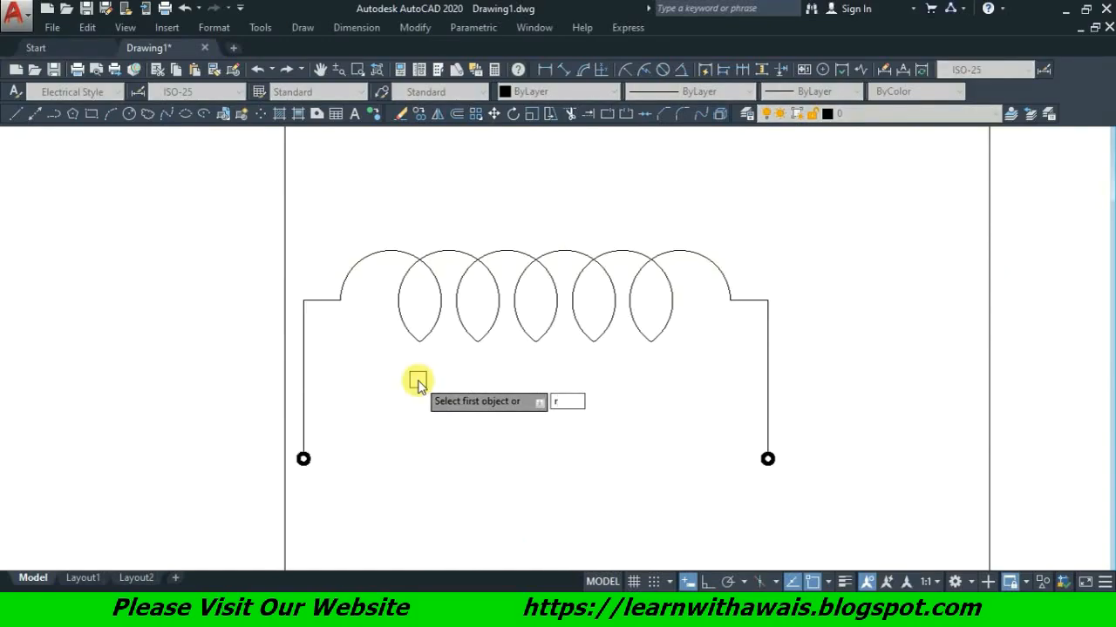
{"action": "type", "text": "r"}
{"action": "key", "text": "Return"}
{"action": "scroll", "coordinate": [418, 379], "scroll_direction": "up", "scroll_amount": 4}
{"action": "scroll", "coordinate": [419, 376], "scroll_direction": "down", "scroll_amount": 2}
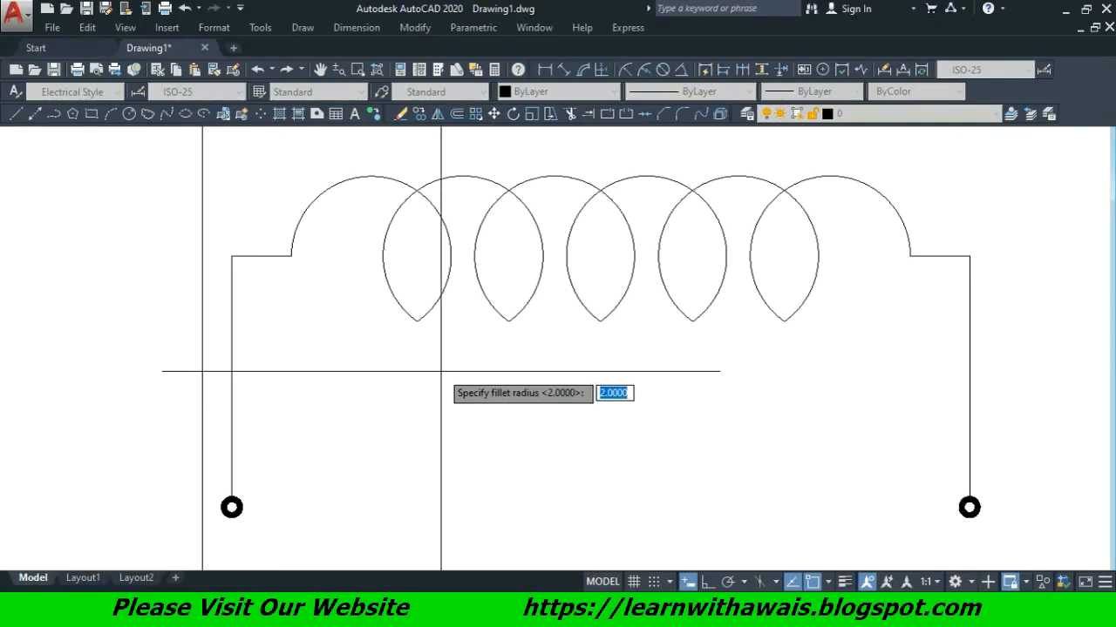
{"action": "middle_click_drag", "start_coordinate": [441, 370], "coordinate": [396, 363]}
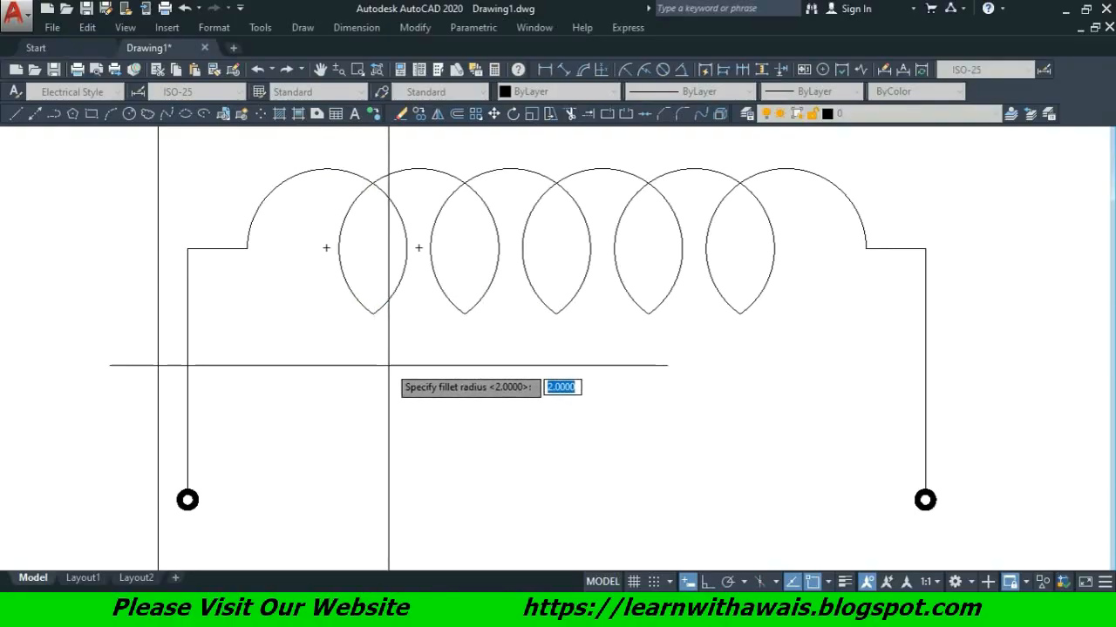
{"action": "key", "text": "Return"}
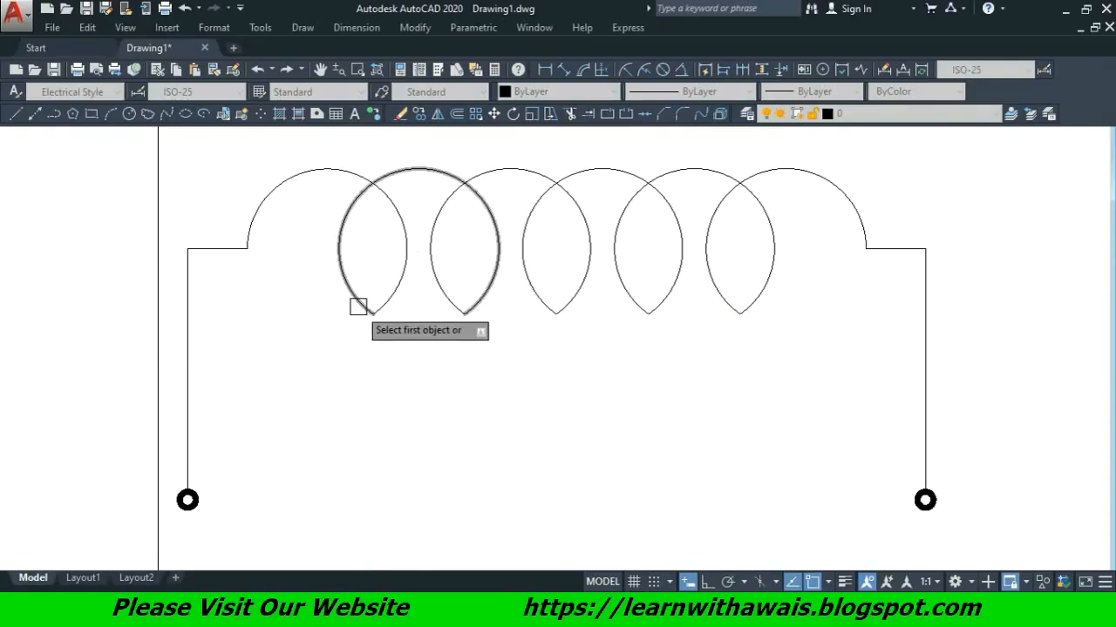
{"action": "left_click", "coordinate": [363, 304]}
{"action": "left_click", "coordinate": [391, 296]}
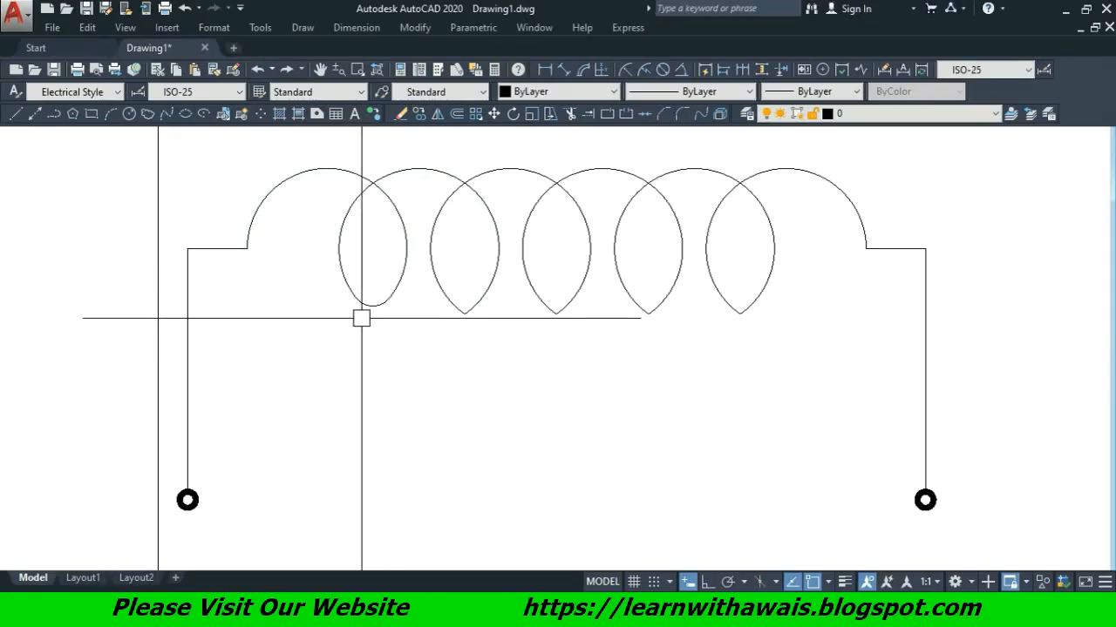
Fillet the pointed bottoms of the other four coil loops with the same radius.
{"action": "left_click", "coordinate": [444, 287]}
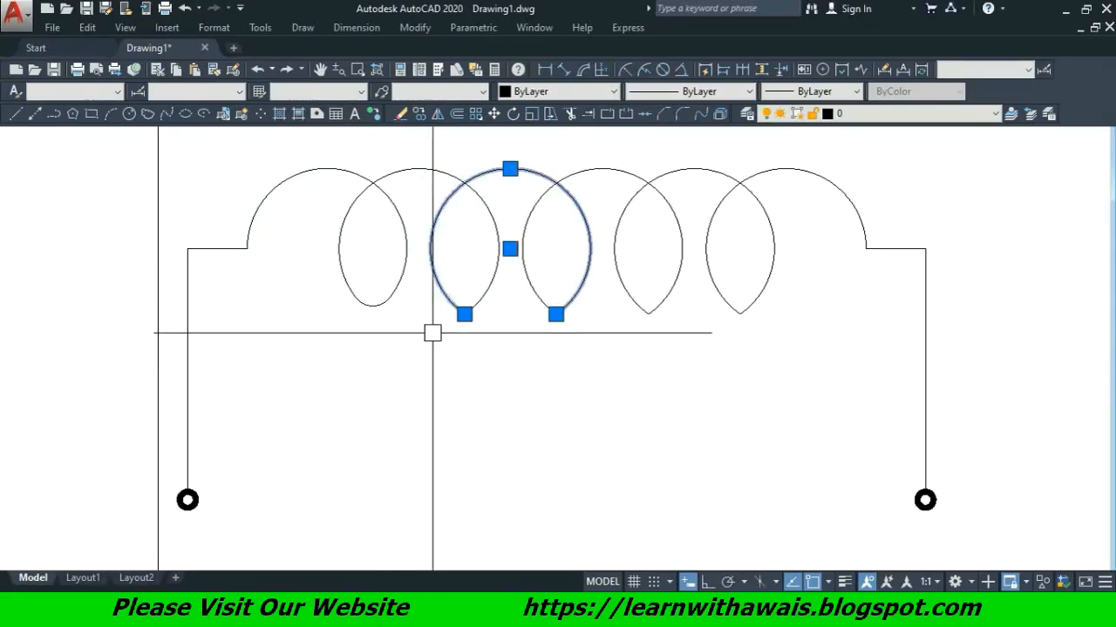
{"action": "key", "text": "Escape"}
{"action": "key", "text": "Return"}
{"action": "left_click", "coordinate": [441, 280]}
{"action": "left_click", "coordinate": [481, 290]}
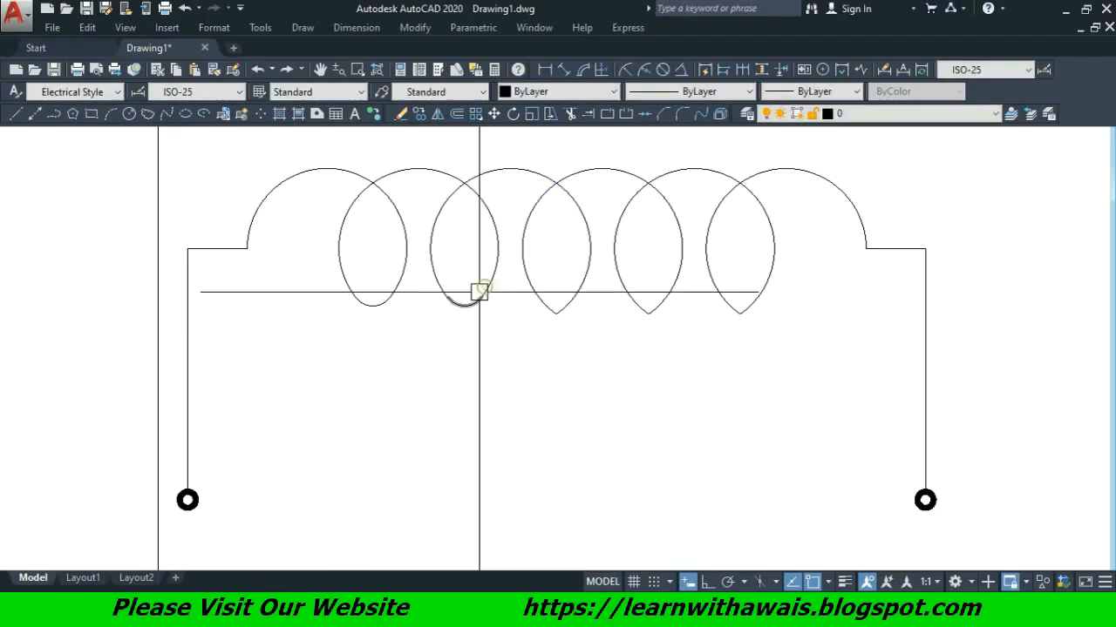
{"action": "right_click", "coordinate": [509, 313]}
{"action": "left_click", "coordinate": [524, 279]}
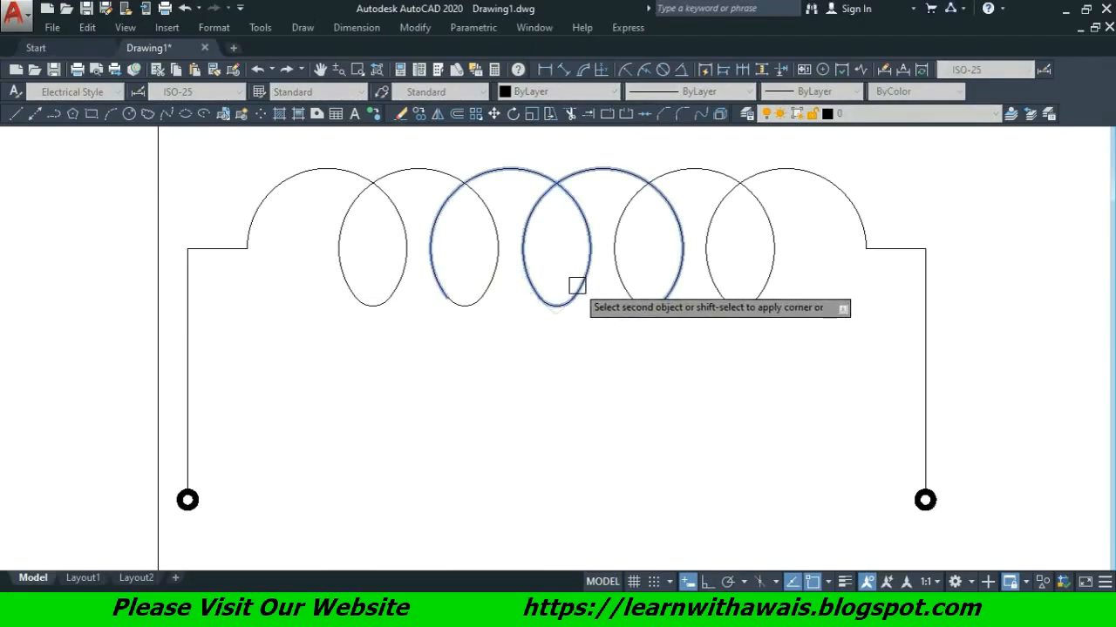
{"action": "left_click", "coordinate": [579, 292]}
{"action": "right_click", "coordinate": [585, 305]}
{"action": "left_click", "coordinate": [614, 277]}
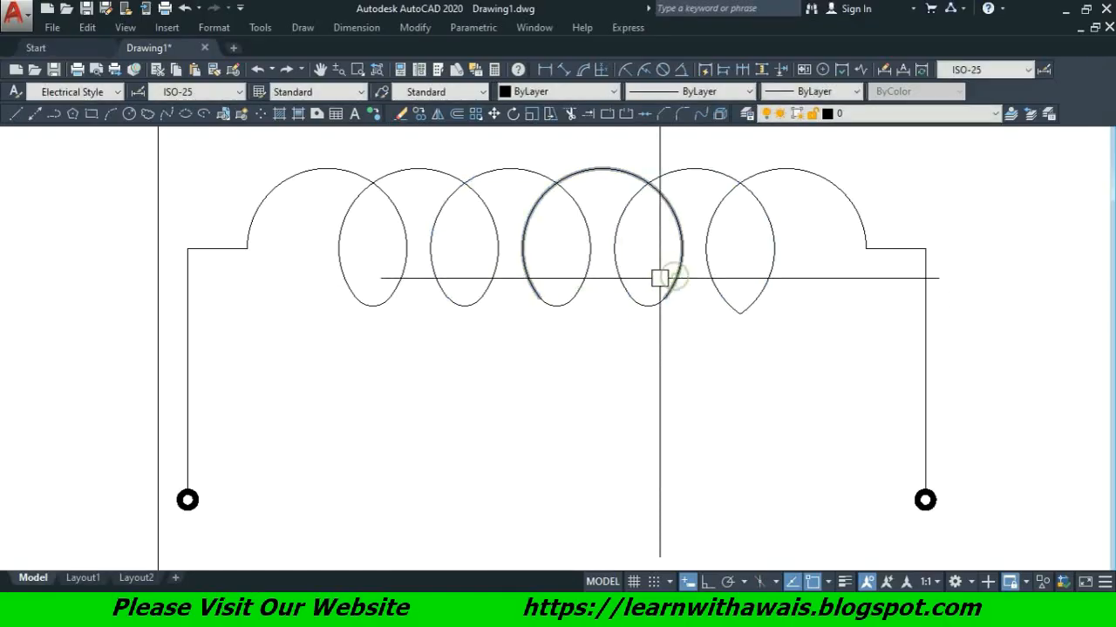
{"action": "left_click", "coordinate": [660, 279]}
{"action": "right_click", "coordinate": [660, 334]}
{"action": "left_click", "coordinate": [769, 275]}
{"action": "left_click", "coordinate": [769, 275]}
Copy the whole finished coil symbol, including its leads and terminals, into the empty space right of the rectangular frame.
{"action": "scroll", "coordinate": [634, 408], "scroll_direction": "down", "scroll_amount": 4}
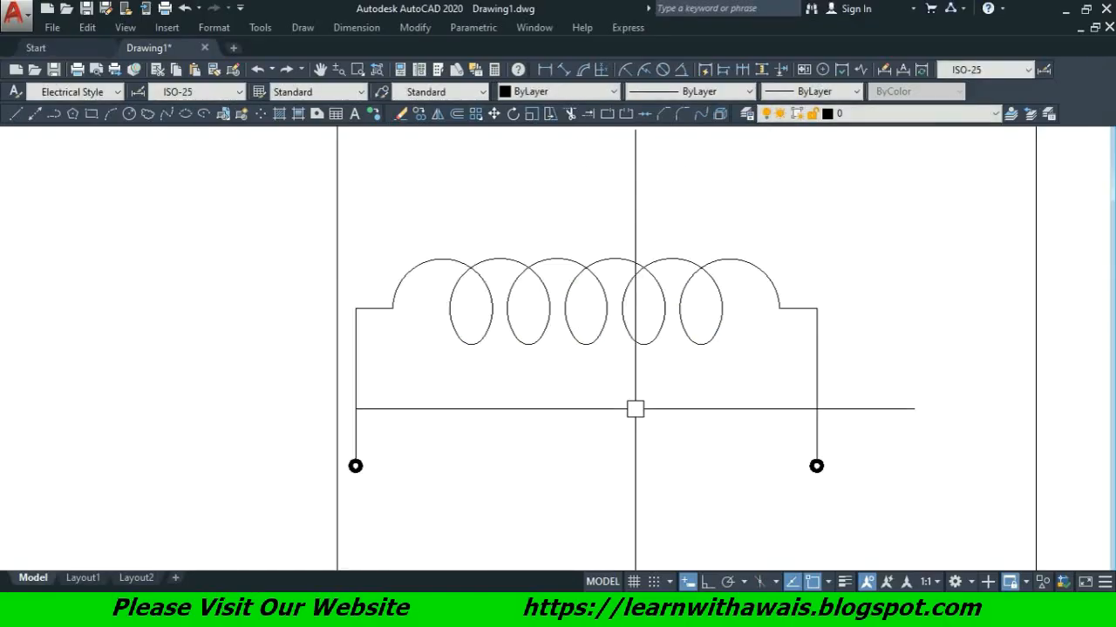
{"action": "middle_click_drag", "start_coordinate": [677, 447], "coordinate": [522, 430]}
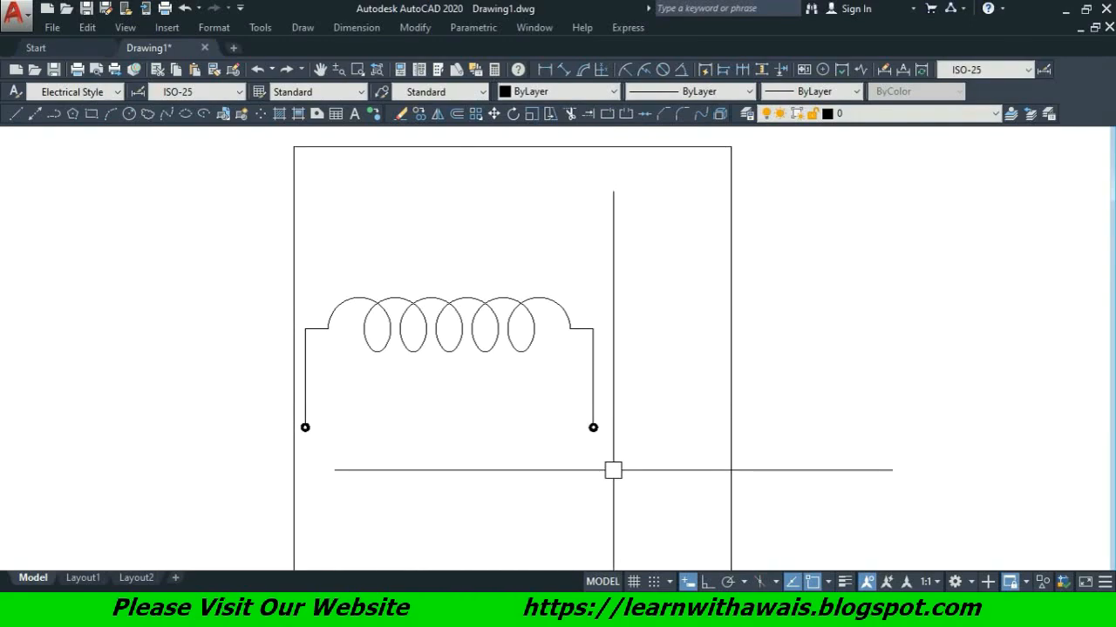
{"action": "scroll", "coordinate": [613, 471], "scroll_direction": "down", "scroll_amount": 2}
{"action": "scroll", "coordinate": [375, 348], "scroll_direction": "up", "scroll_amount": 4}
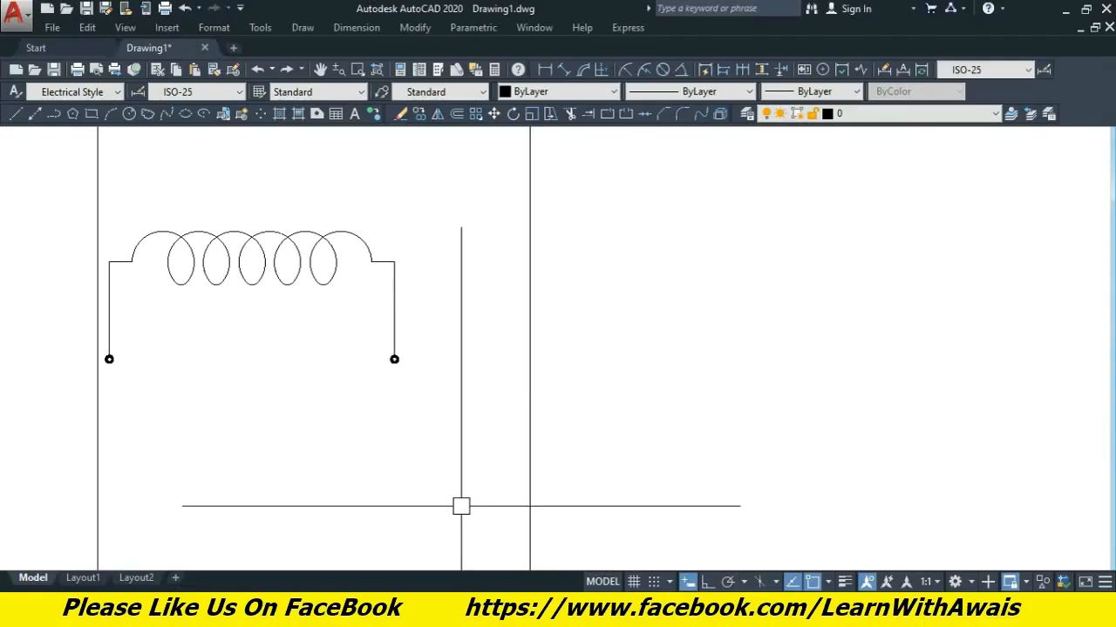
{"action": "left_click", "coordinate": [441, 455]}
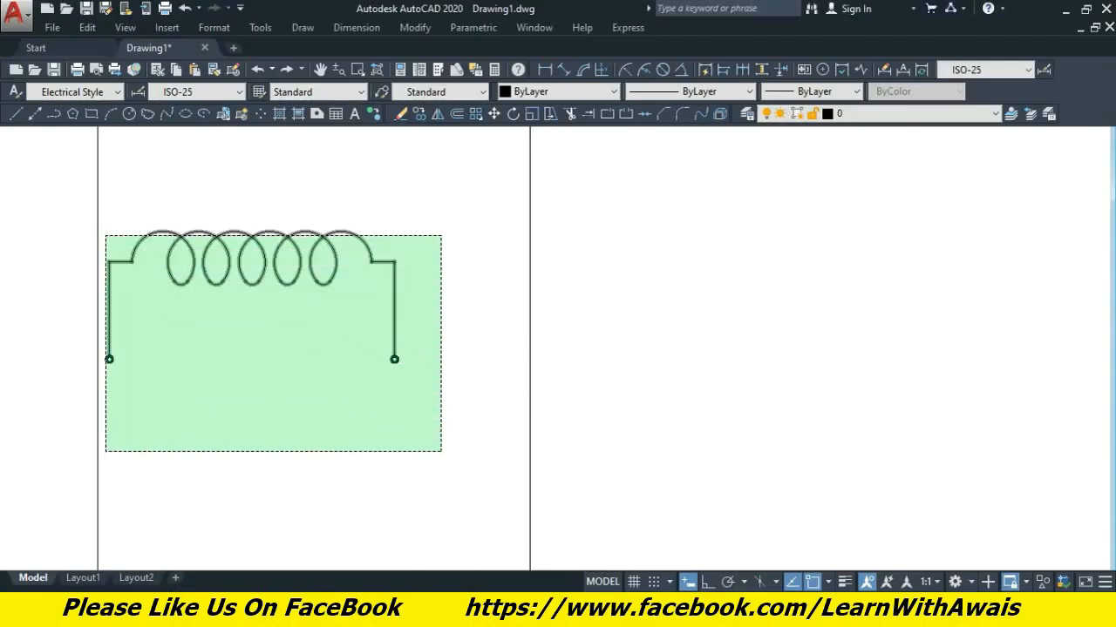
{"action": "left_click", "coordinate": [104, 237]}
{"action": "type", "text": "c"}
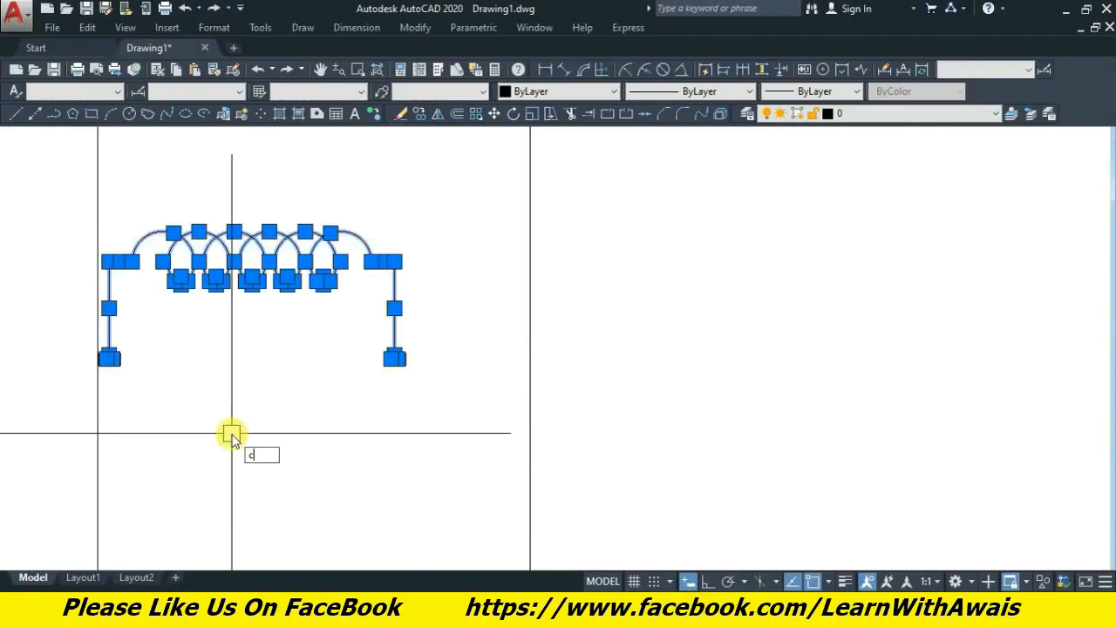
{"action": "type", "text": "o"}
{"action": "key", "text": "Return"}
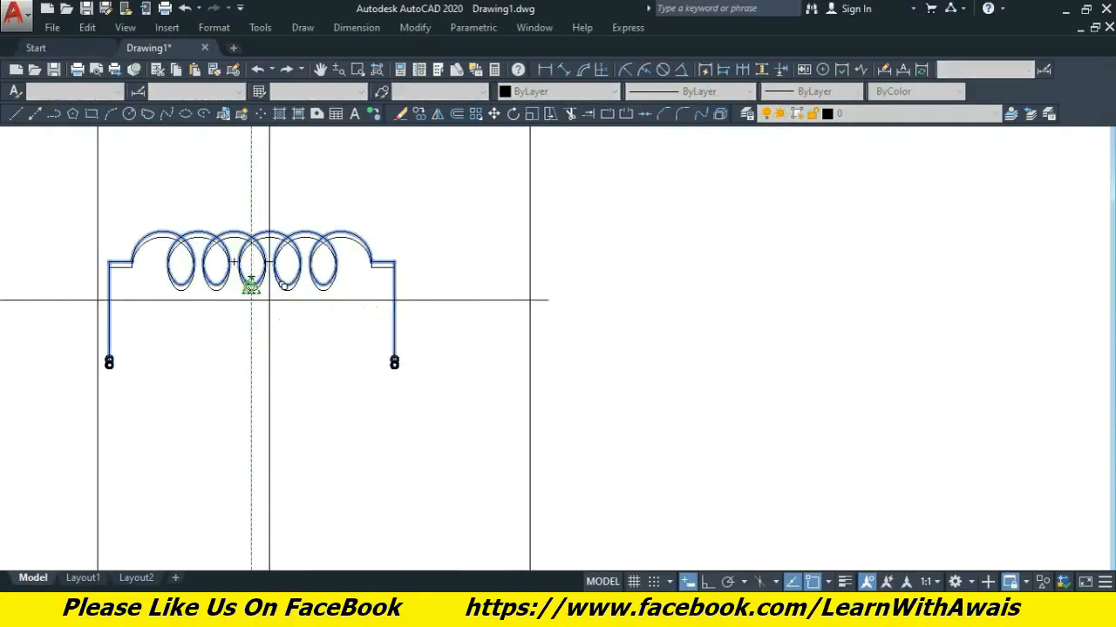
{"action": "left_click", "coordinate": [251, 287]}
{"action": "left_click", "coordinate": [742, 277]}
{"action": "key", "text": "Escape"}
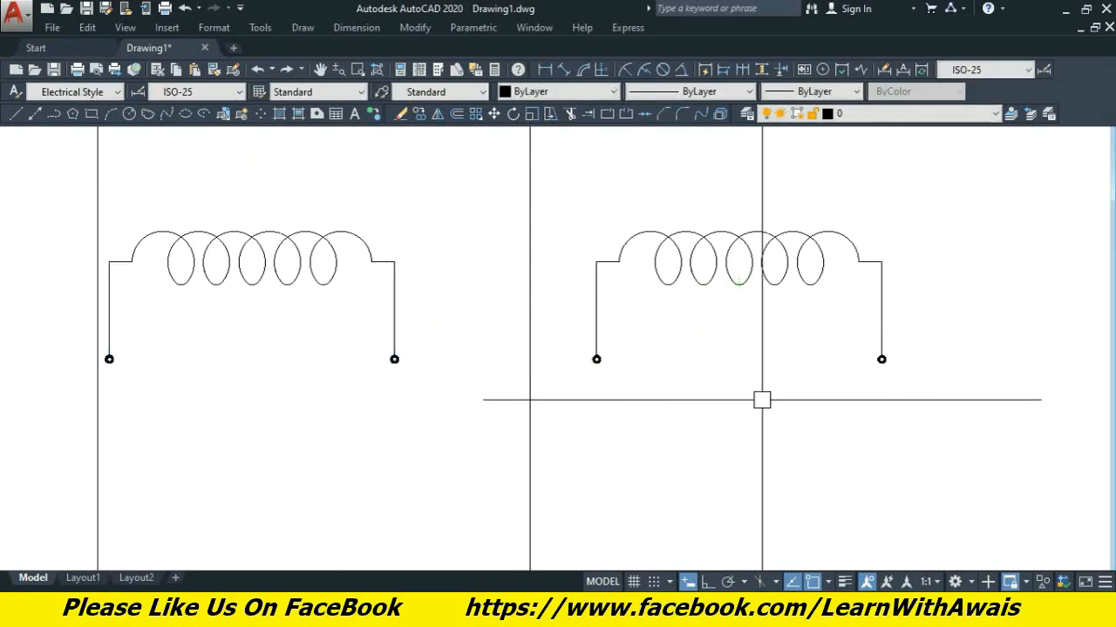
Rotate the copied coil symbol to 270° about its right terminal with Ortho on, so that it stands vertically.
{"action": "scroll", "coordinate": [863, 419], "scroll_direction": "down", "scroll_amount": 4}
{"action": "middle_click_drag", "start_coordinate": [894, 418], "coordinate": [618, 404]}
{"action": "left_click", "coordinate": [593, 388]}
{"action": "left_click", "coordinate": [436, 275]}
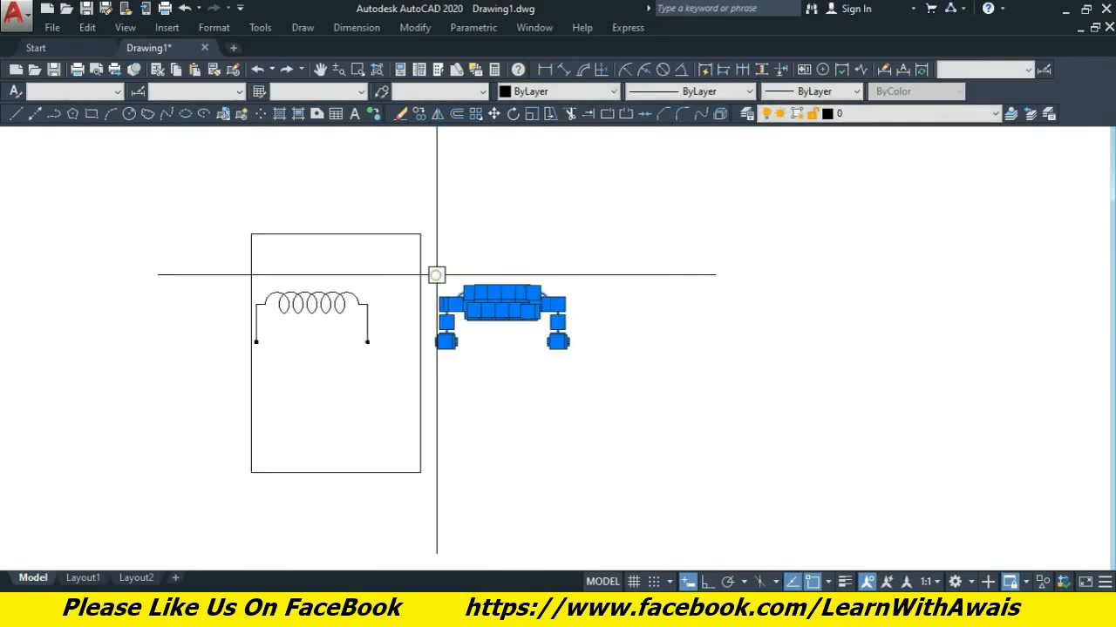
{"action": "type", "text": "RO"}
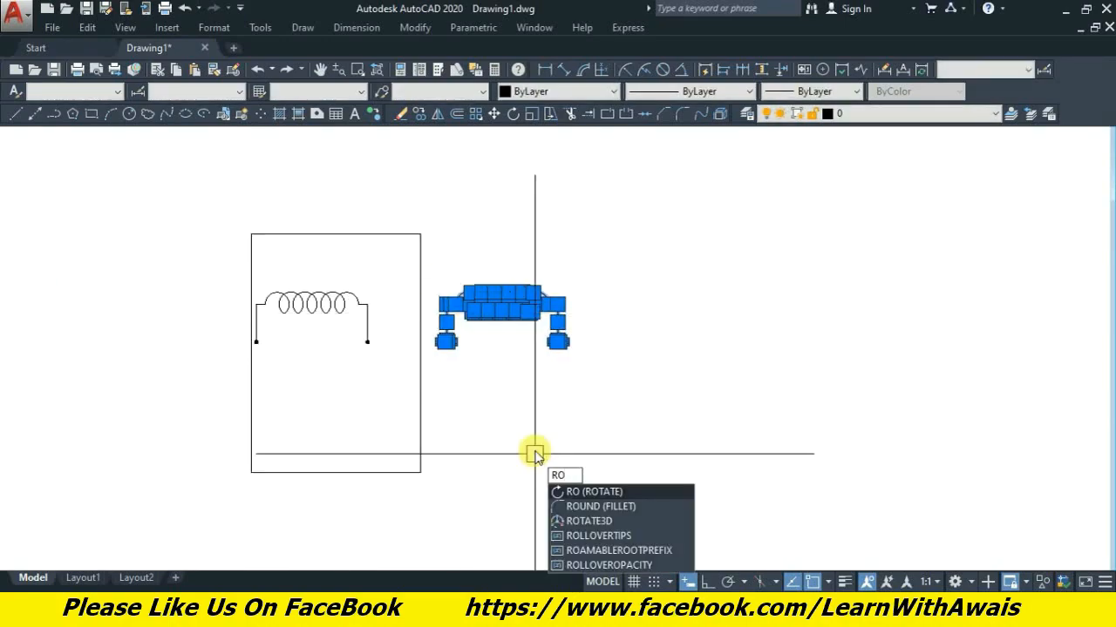
{"action": "key", "text": "Return"}
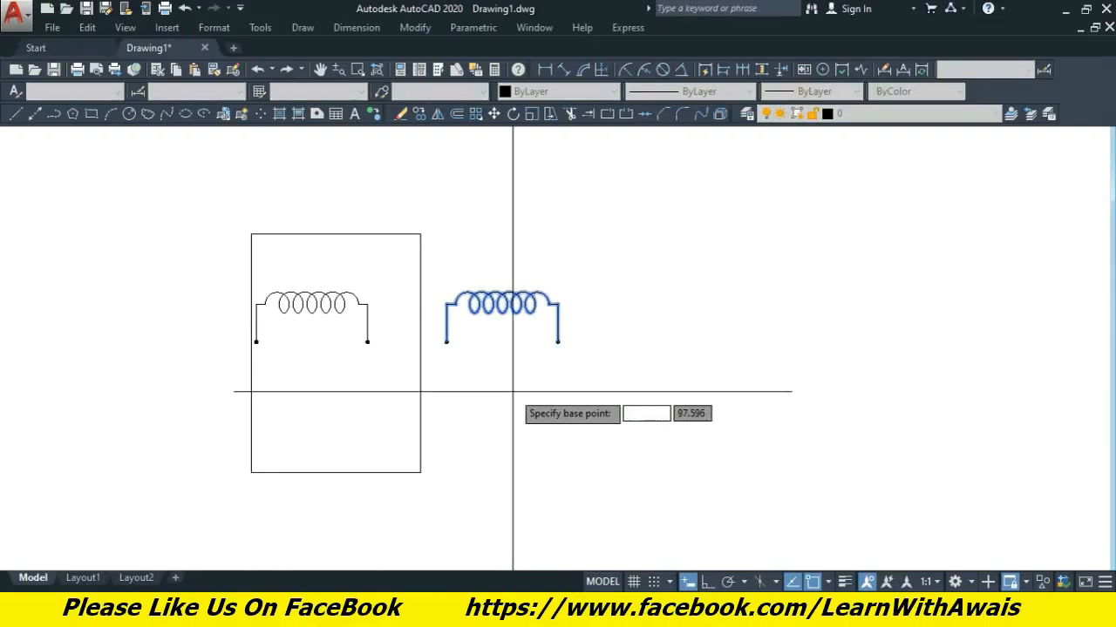
{"action": "left_click", "coordinate": [709, 582]}
{"action": "left_click", "coordinate": [558, 343]}
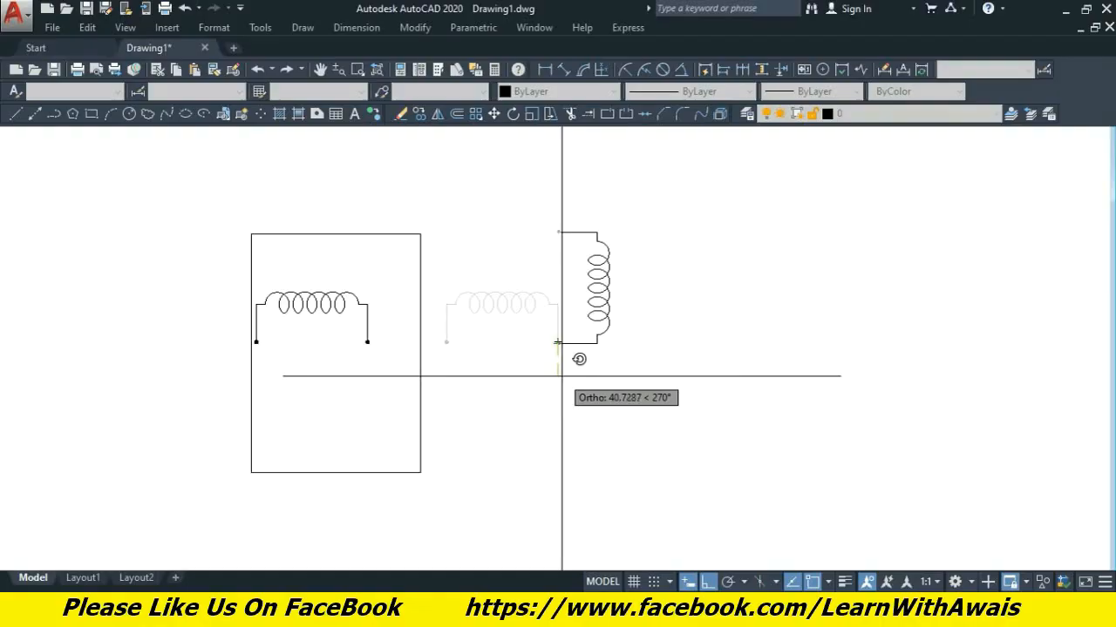
{"action": "left_click", "coordinate": [562, 376]}
{"action": "scroll", "coordinate": [609, 334], "scroll_direction": "up", "scroll_amount": 4}
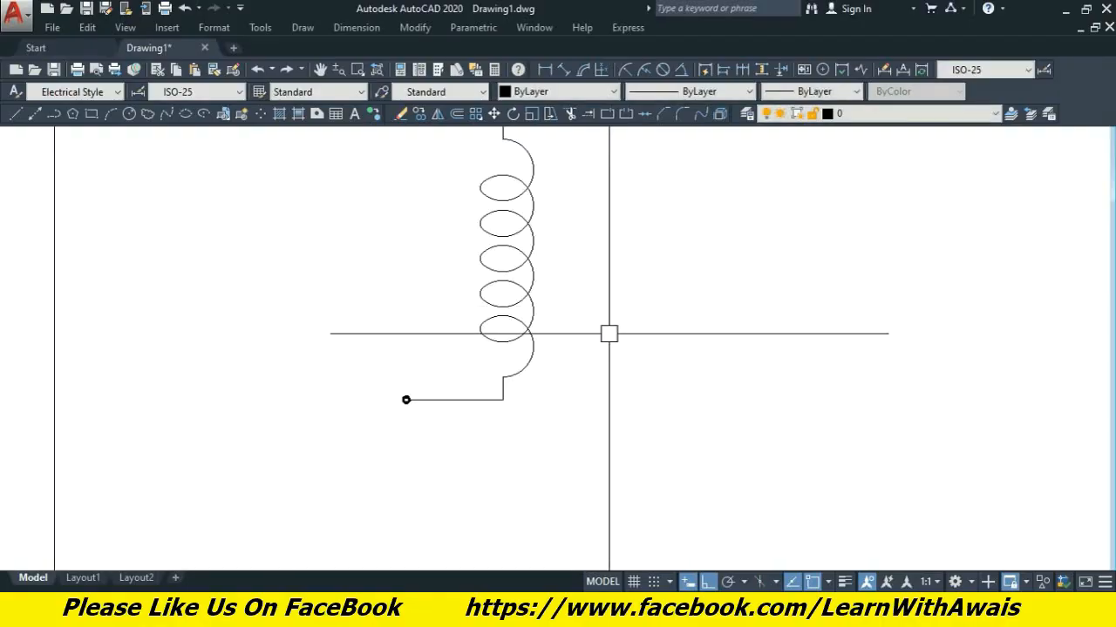
{"action": "scroll", "coordinate": [608, 334], "scroll_direction": "down", "scroll_amount": 3}
{"action": "middle_click_drag", "start_coordinate": [608, 331], "coordinate": [583, 361]}
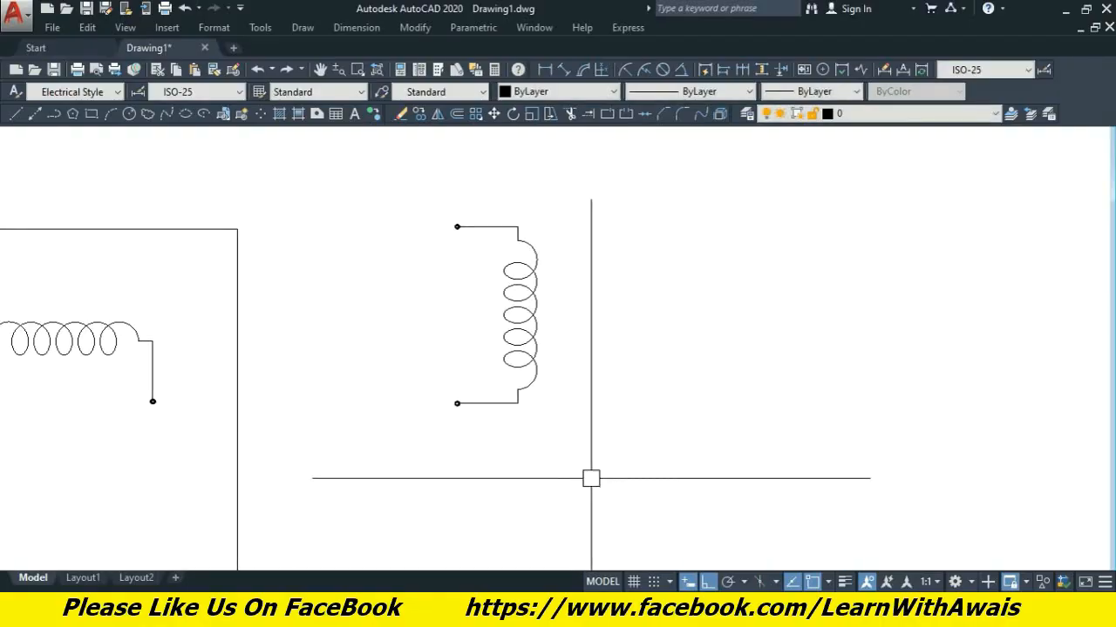
Mirror the vertical coil symbol about a vertical line just right of its loops, keeping the original.
{"action": "scroll", "coordinate": [369, 256], "scroll_direction": "down", "scroll_amount": 2}
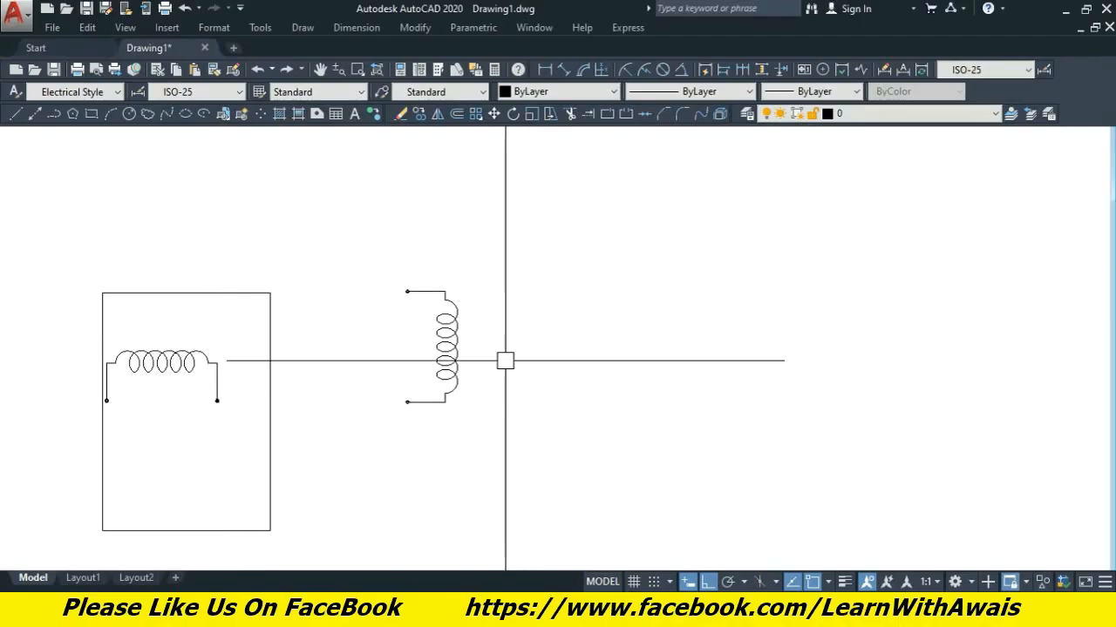
{"action": "left_click", "coordinate": [473, 460]}
{"action": "left_click", "coordinate": [393, 270]}
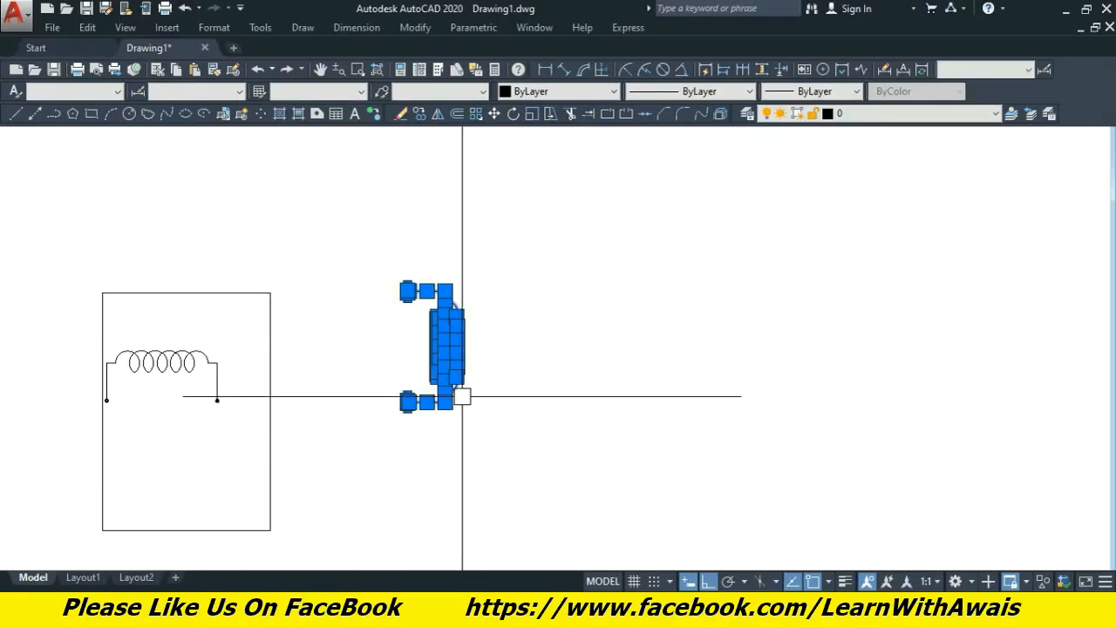
{"action": "key", "text": "Return"}
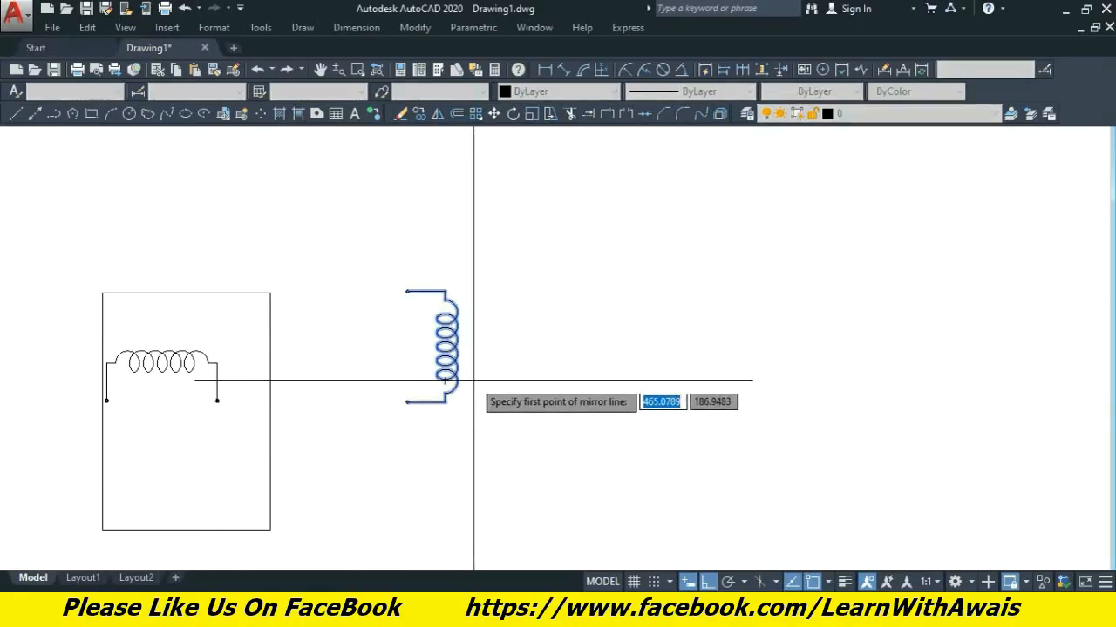
{"action": "scroll", "coordinate": [473, 378], "scroll_direction": "up", "scroll_amount": 4}
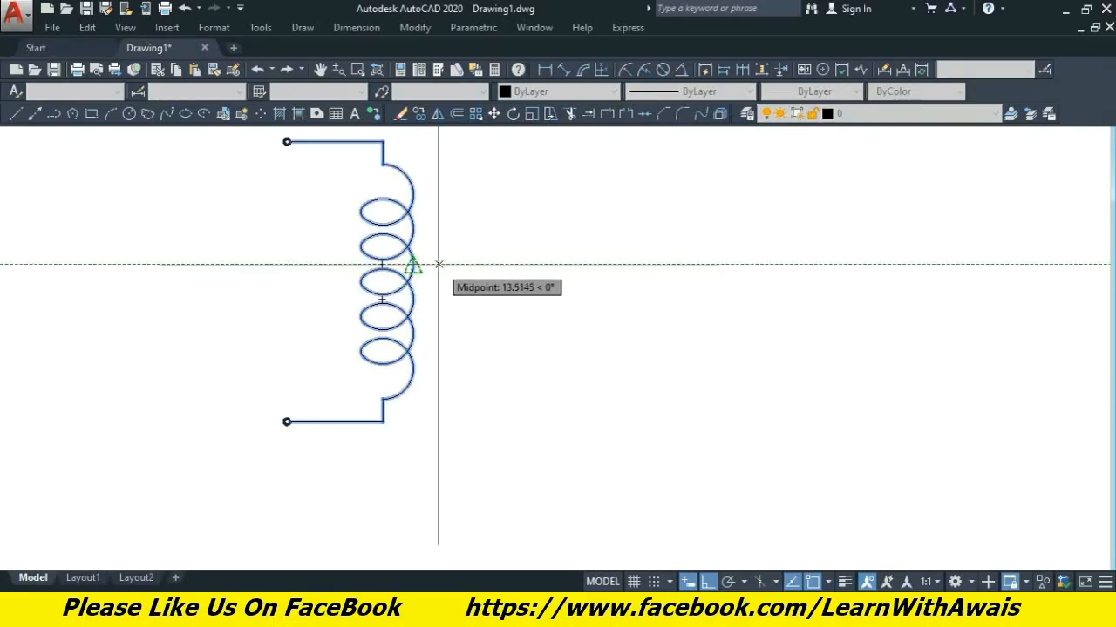
{"action": "left_click", "coordinate": [438, 264]}
{"action": "left_click", "coordinate": [437, 275]}
{"action": "left_click", "coordinate": [471, 328]}
{"action": "scroll", "coordinate": [600, 368], "scroll_direction": "down", "scroll_amount": 2}
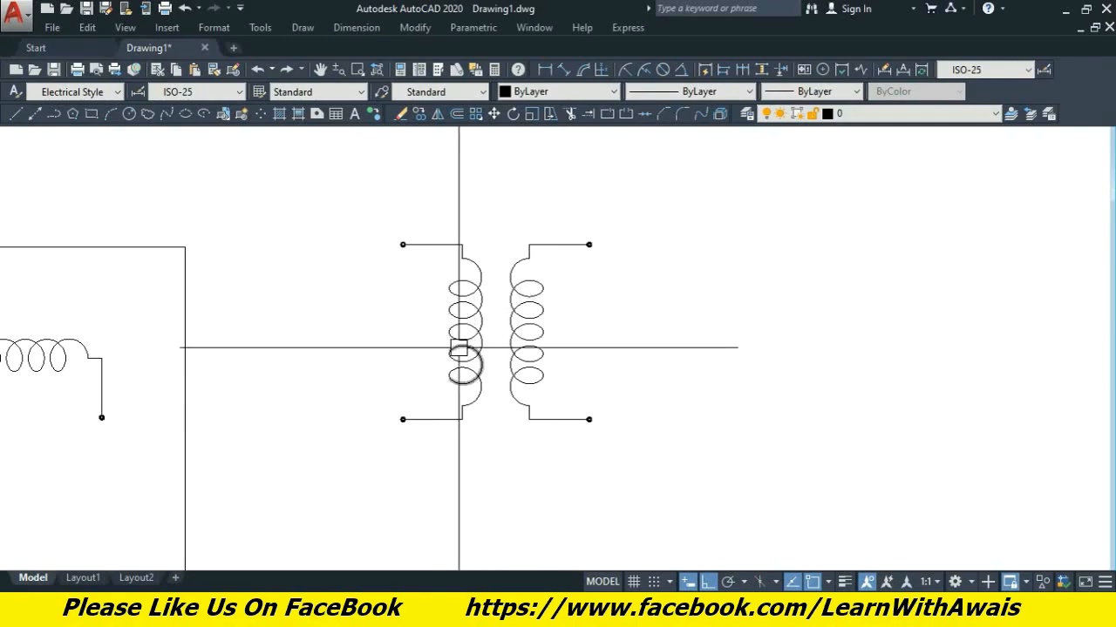
Check the transformer symbol image in the browser and move the mirrored coil slightly farther away from the original coil.
{"action": "key", "text": "alt+Tab"}
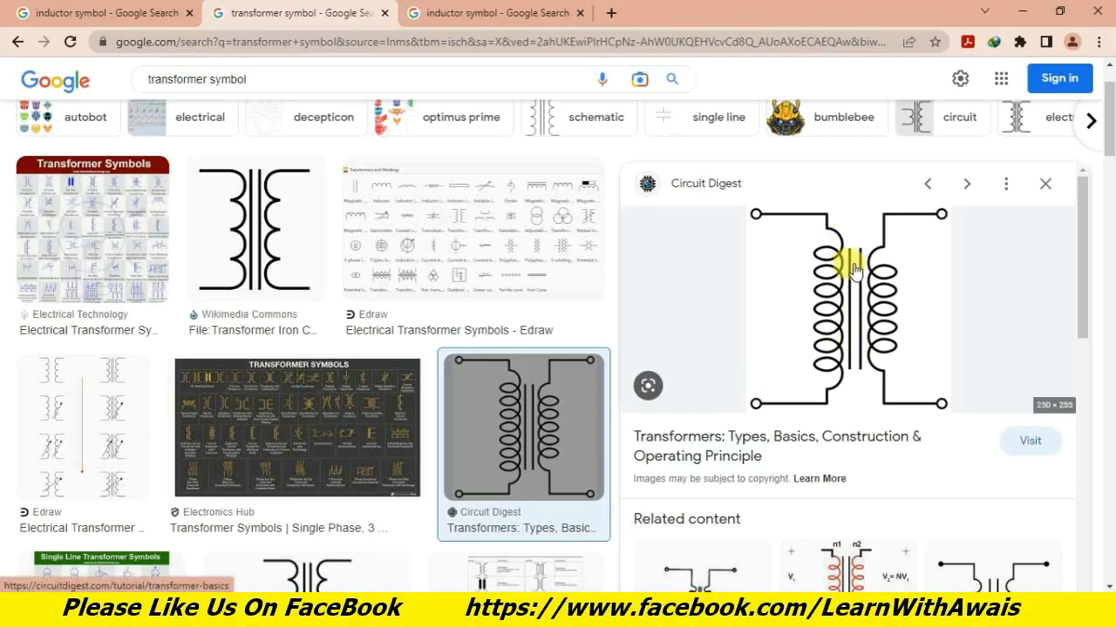
{"action": "key", "text": "alt+Tab"}
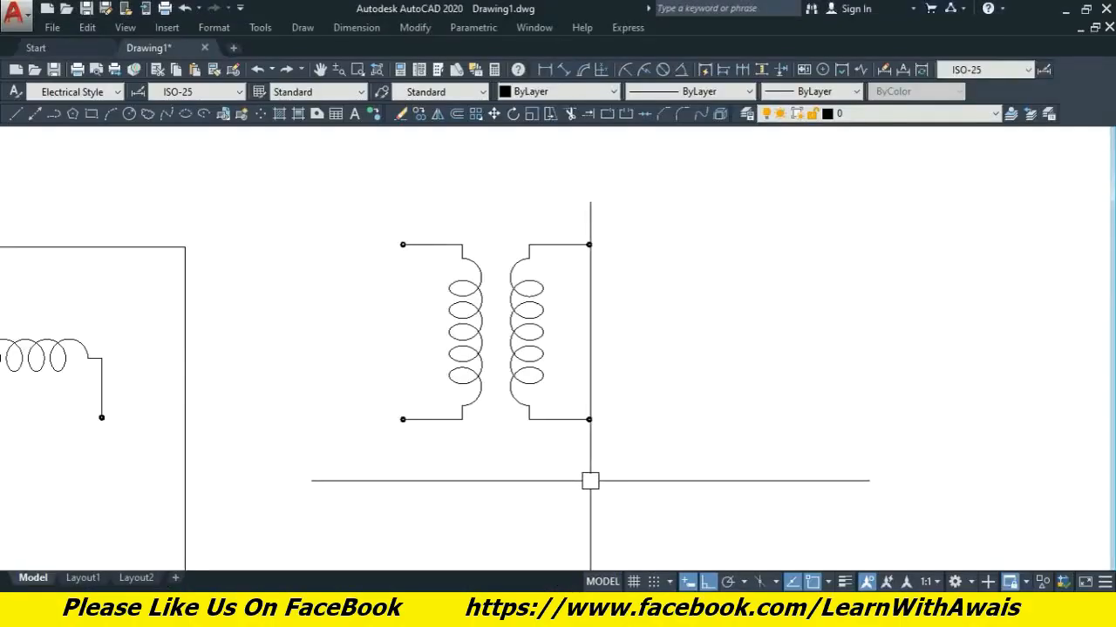
{"action": "left_click", "coordinate": [647, 495]}
{"action": "left_click", "coordinate": [509, 252]}
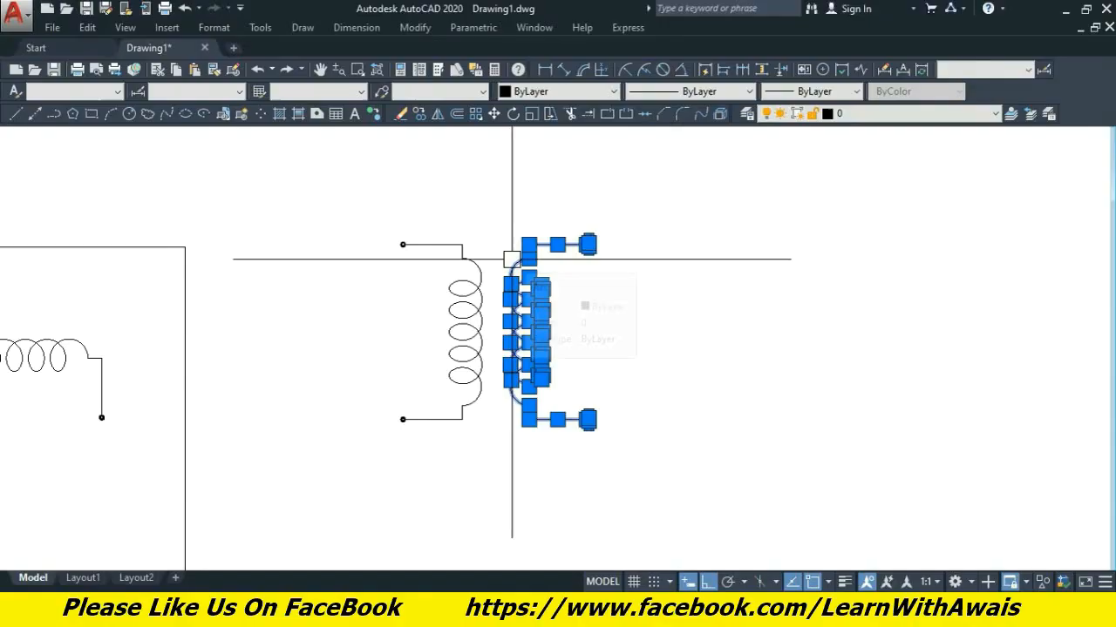
{"action": "key", "text": "m"}
{"action": "key", "text": "Return"}
{"action": "left_click", "coordinate": [511, 331]}
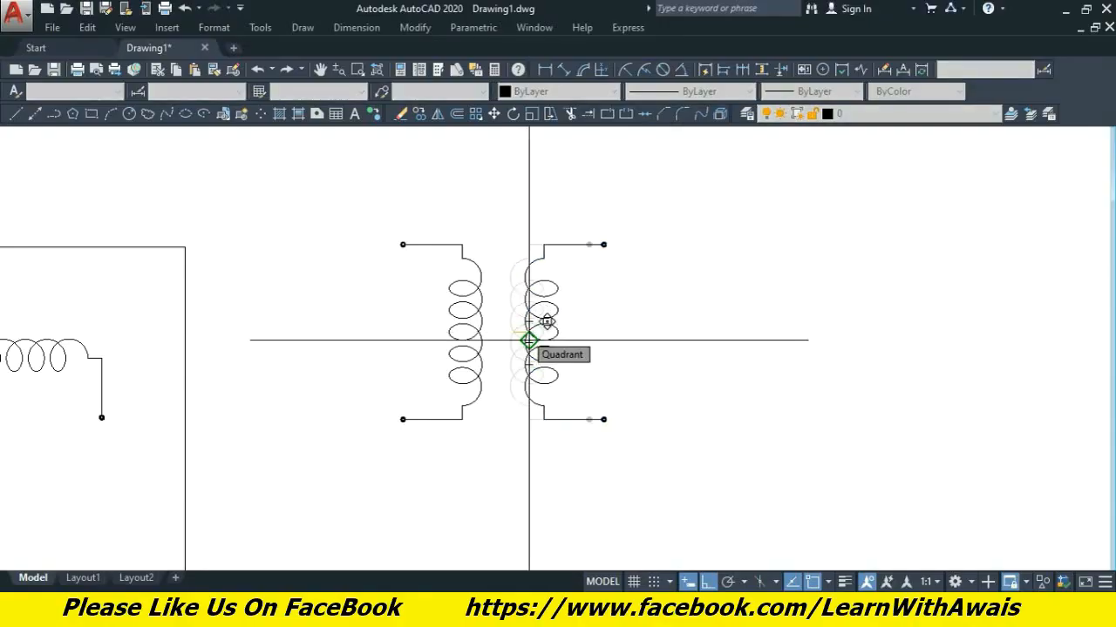
{"action": "left_click", "coordinate": [528, 339]}
Move the mirrored coil vertically by its upper terminal to align it with the upper lead of the left coil.
{"action": "left_click", "coordinate": [660, 485]}
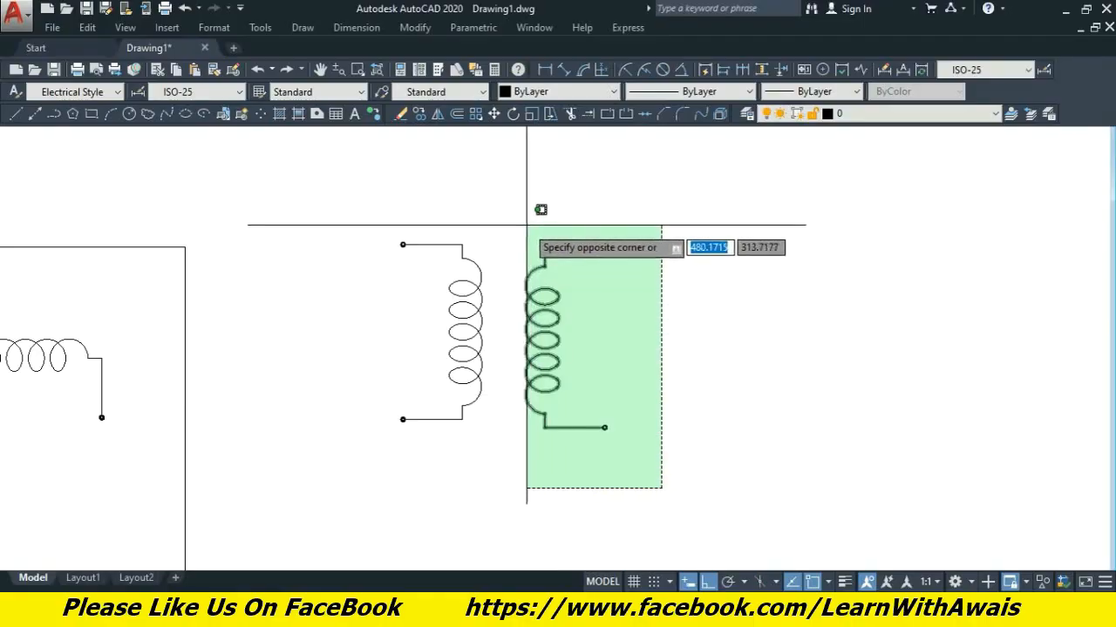
{"action": "left_click", "coordinate": [530, 217]}
{"action": "type", "text": "m"}
{"action": "key", "text": "Return"}
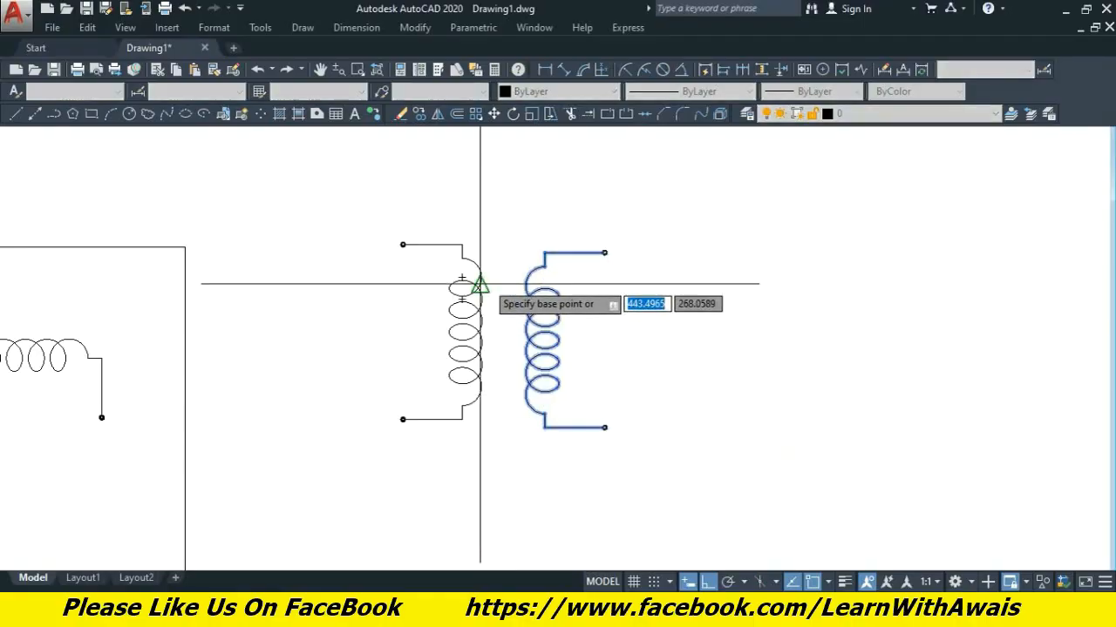
{"action": "left_click", "coordinate": [604, 252]}
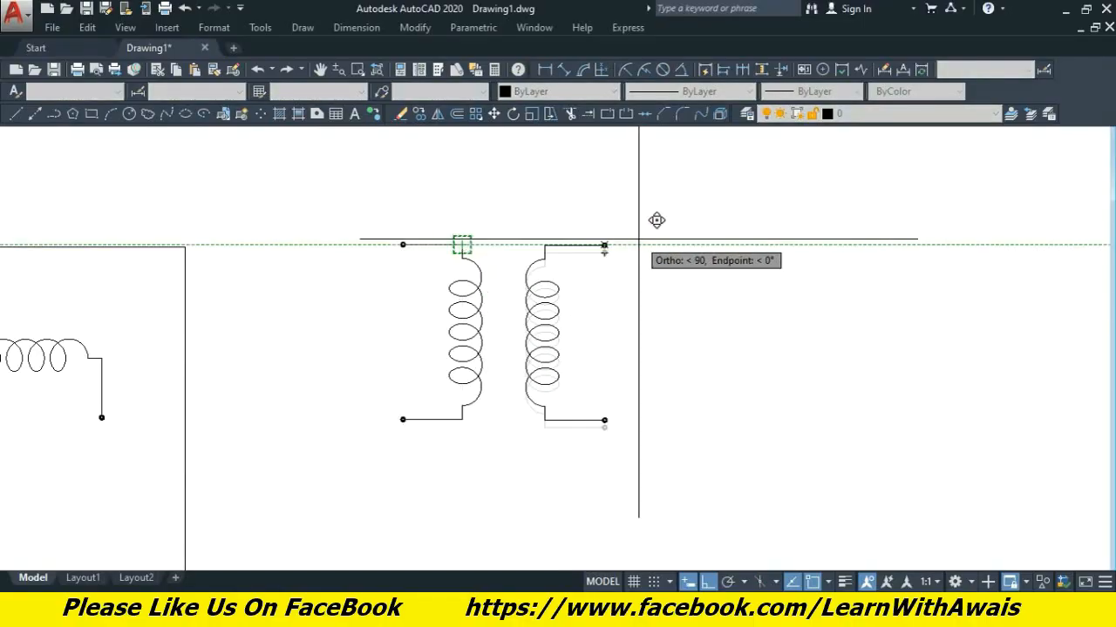
{"action": "left_click", "coordinate": [595, 238]}
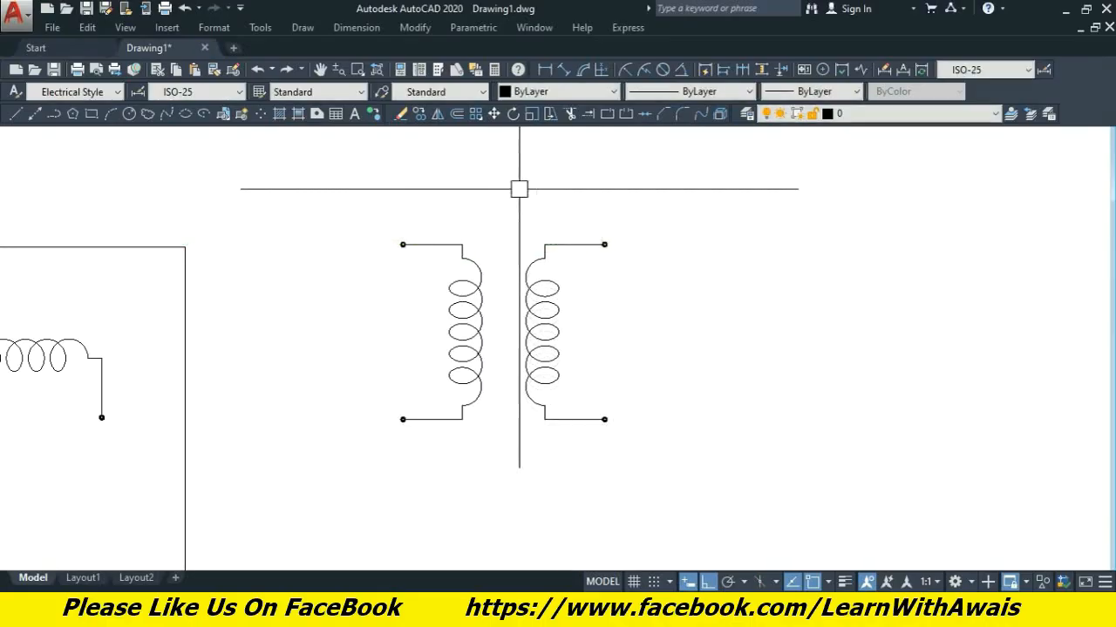
Draw a vertical core line just right of the left coil, spanning about the height of its loops.
{"action": "key", "text": "l"}
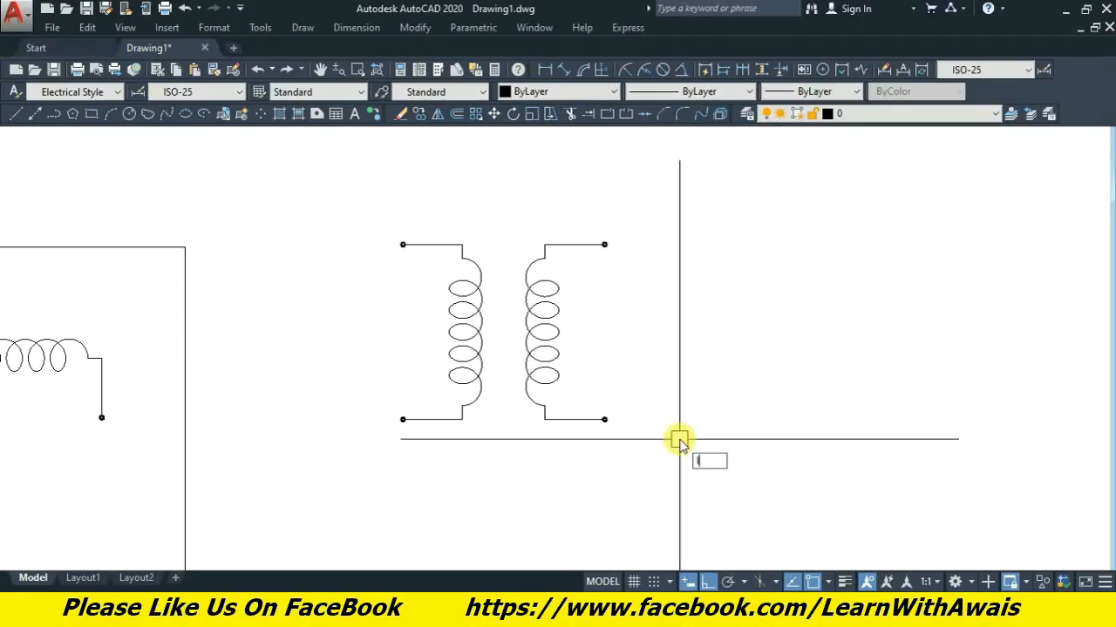
{"action": "key", "text": "Return"}
{"action": "left_click", "coordinate": [485, 277]}
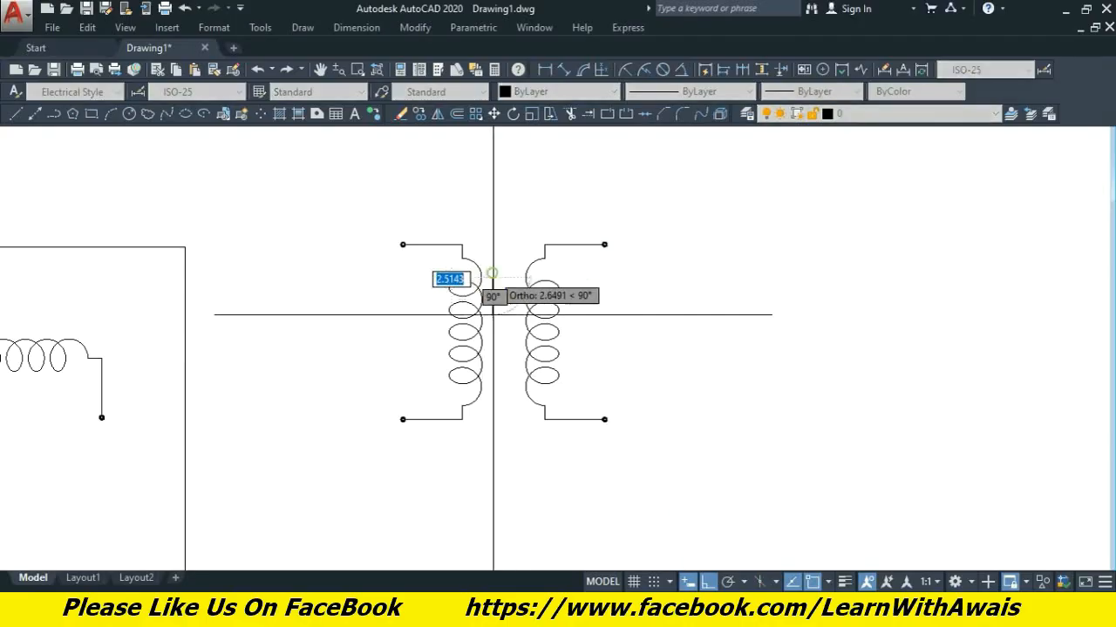
{"action": "left_click", "coordinate": [494, 384]}
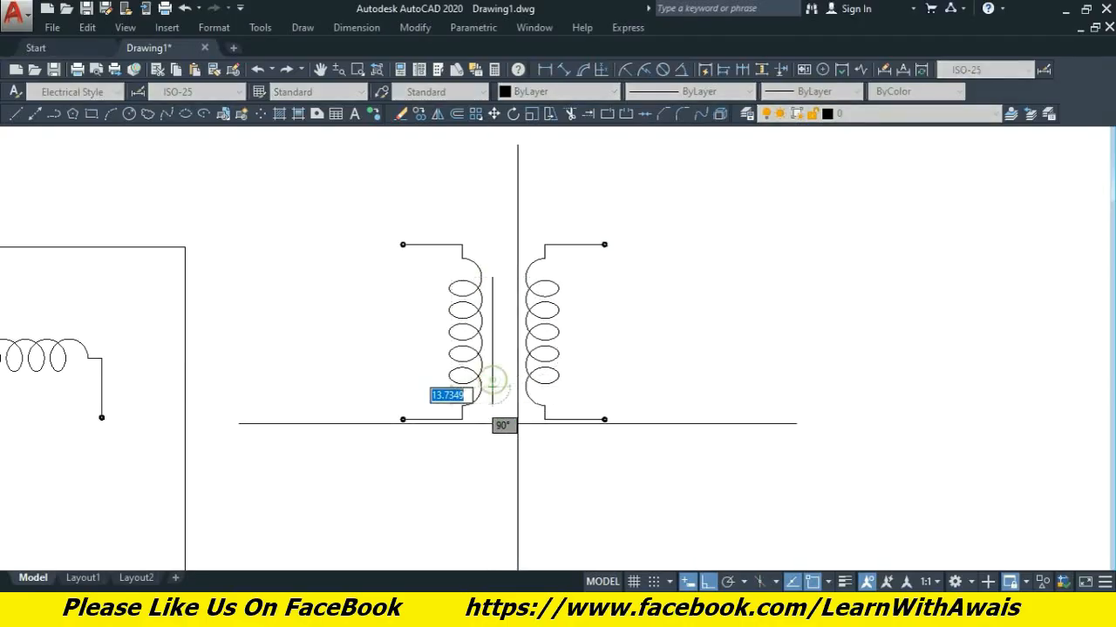
{"action": "key", "text": "Escape"}
Copy the core line a short distance horizontally from its midpoint to make the second core line between the coils.
{"action": "type", "text": "co"}
{"action": "key", "text": "Return"}
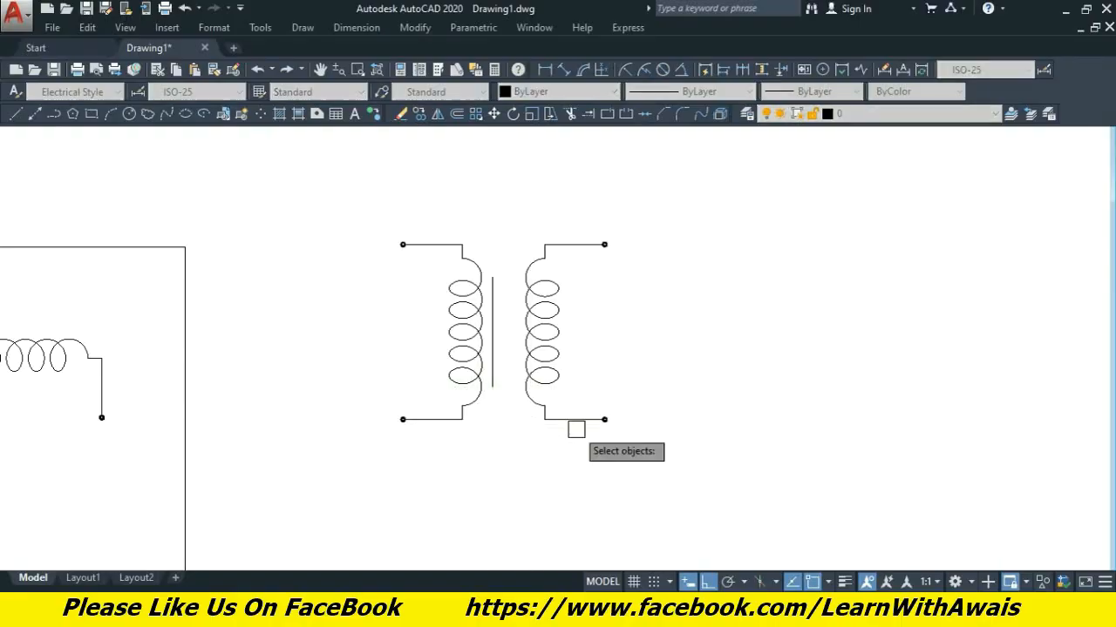
{"action": "left_click", "coordinate": [494, 329]}
{"action": "key", "text": "Return"}
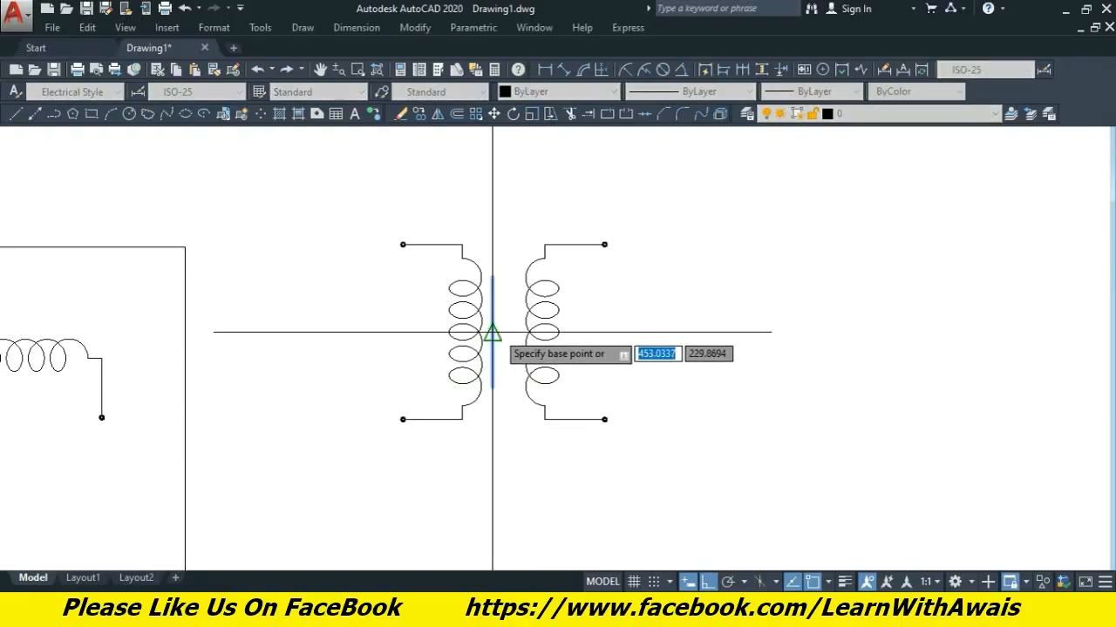
{"action": "left_click", "coordinate": [494, 331]}
{"action": "left_click", "coordinate": [508, 331]}
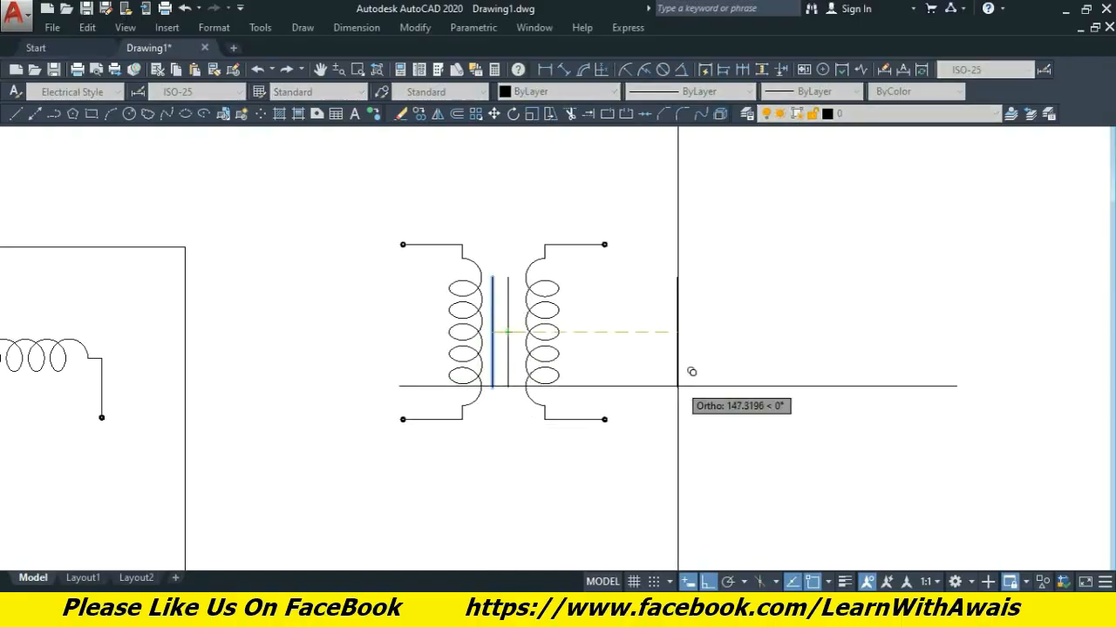
{"action": "key", "text": "Escape"}
Check the transformer symbol image in the browser and move the second core line horizontally slightly closer to the first one.
{"action": "left_click", "coordinate": [645, 610]}
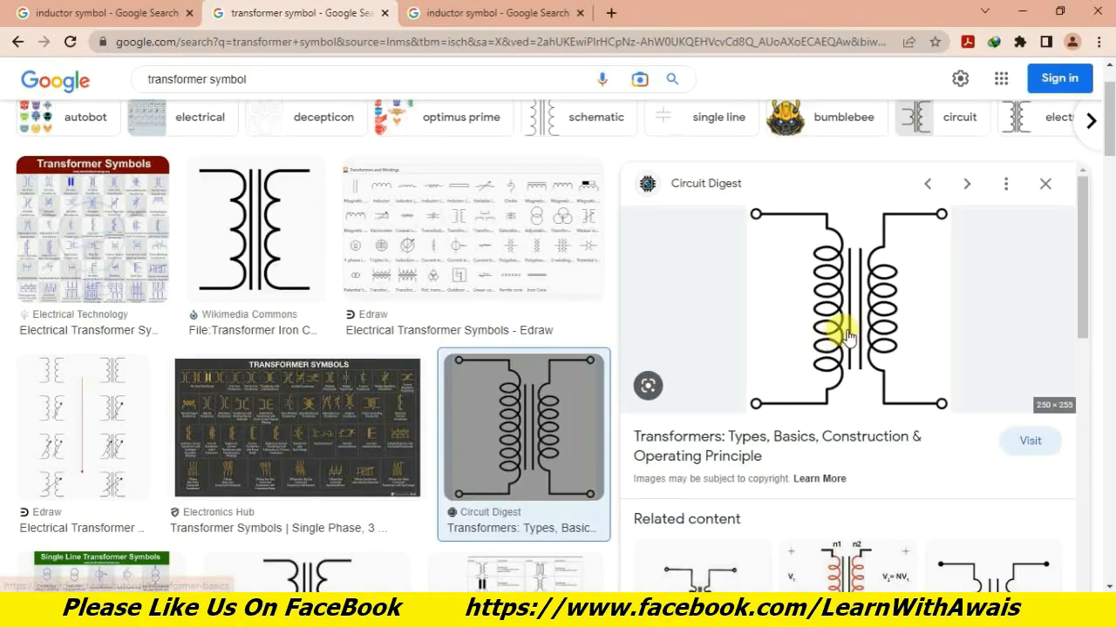
{"action": "left_click", "coordinate": [610, 611]}
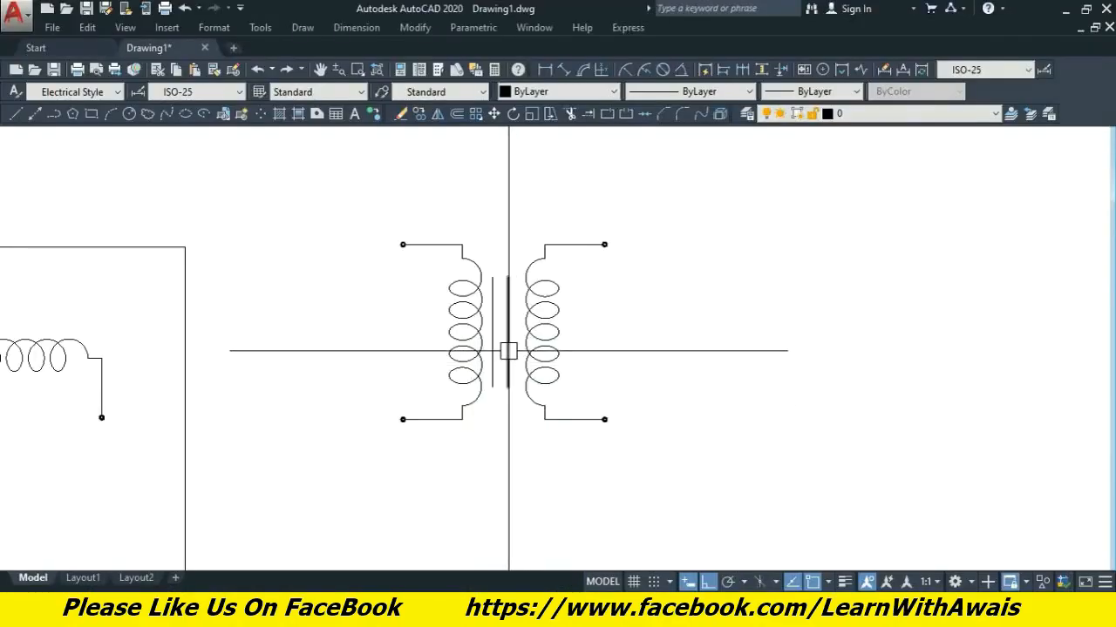
{"action": "left_click", "coordinate": [508, 352]}
{"action": "key", "text": "Return"}
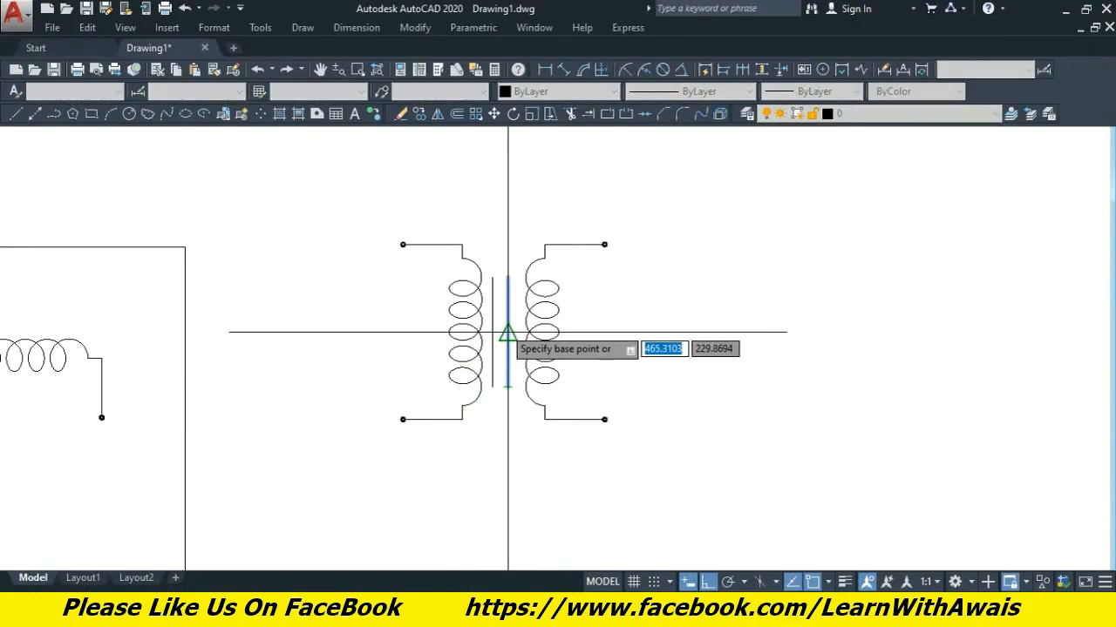
{"action": "left_click", "coordinate": [508, 332]}
{"action": "scroll", "coordinate": [502, 329], "scroll_direction": "up", "scroll_amount": 2}
{"action": "scroll", "coordinate": [512, 315], "scroll_direction": "up", "scroll_amount": 2}
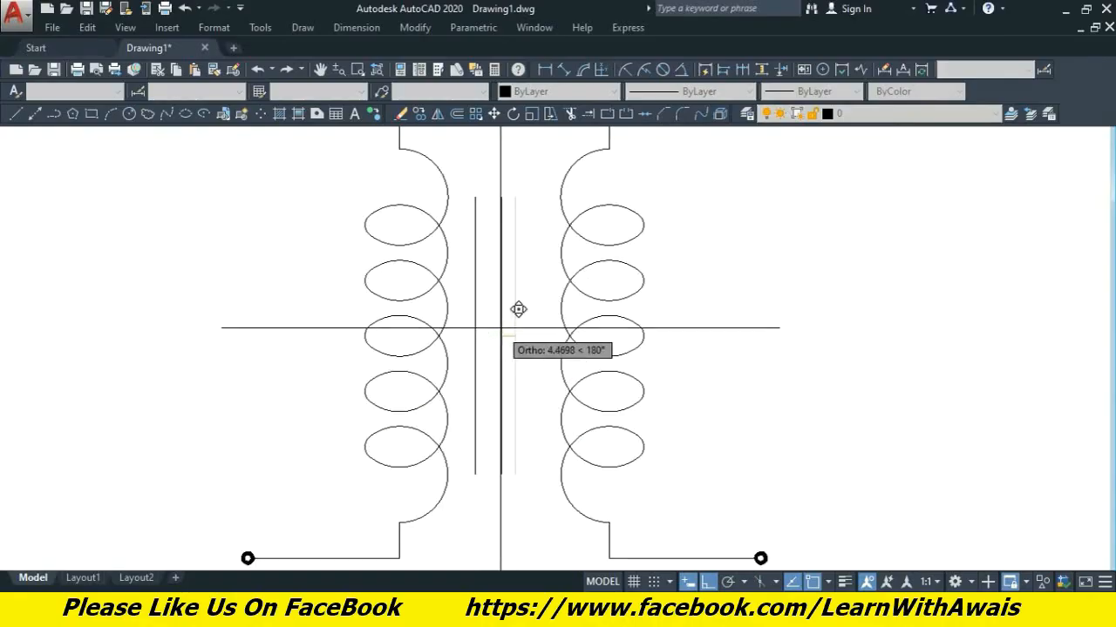
{"action": "left_click", "coordinate": [510, 316]}
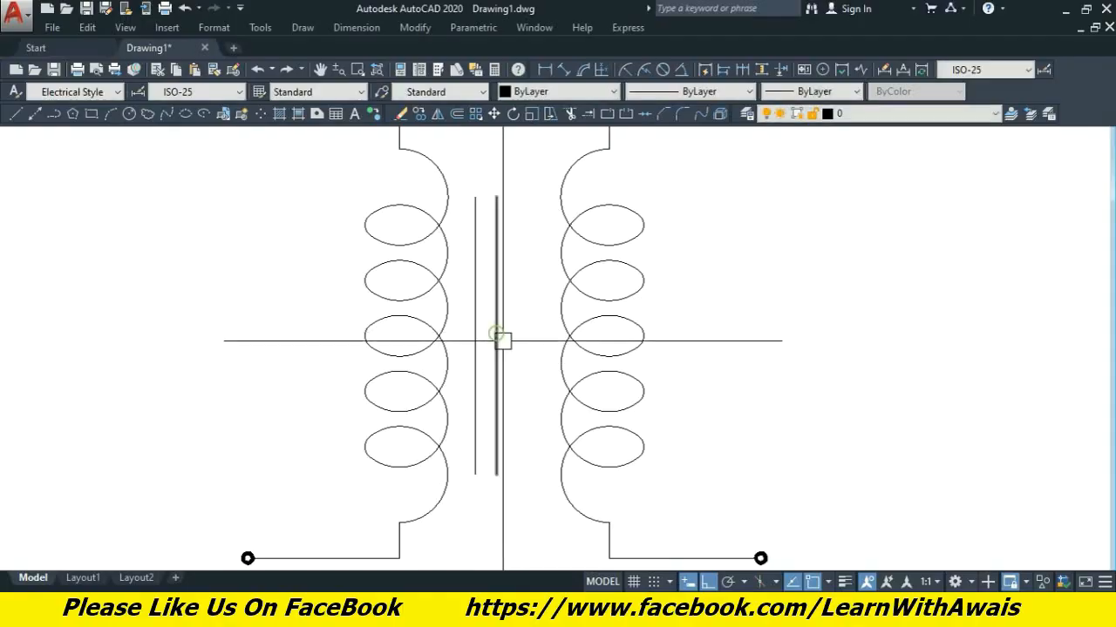
Move the mirrored coil horizontally about 10 units toward the core lines to even out the gaps on both sides.
{"action": "scroll", "coordinate": [551, 380], "scroll_direction": "down", "scroll_amount": 6}
{"action": "left_click", "coordinate": [660, 463]}
{"action": "left_click", "coordinate": [552, 313]}
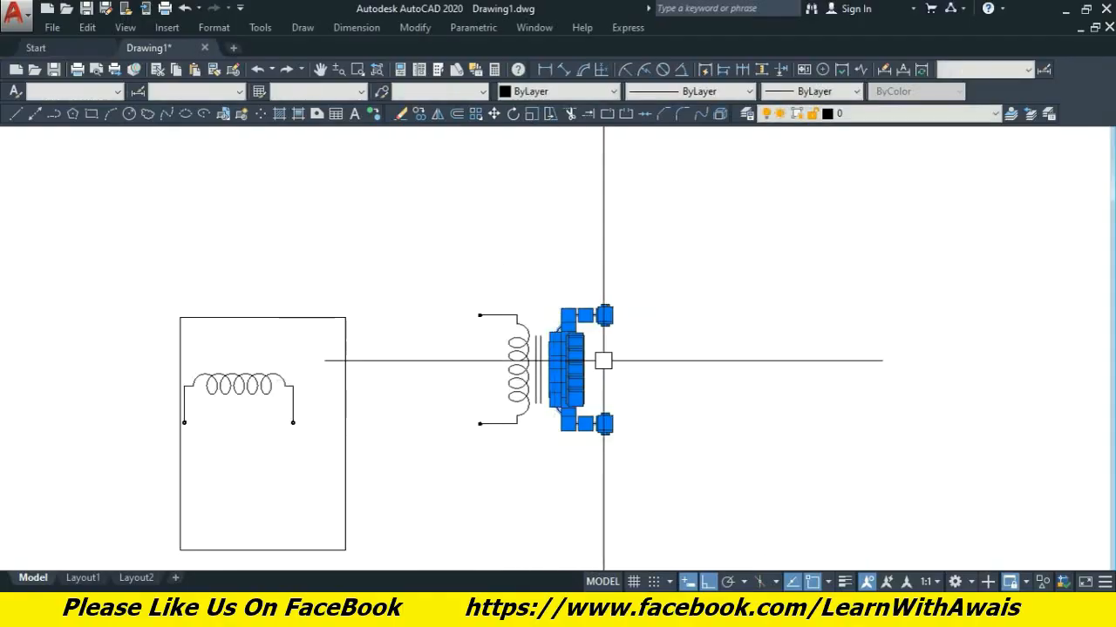
{"action": "type", "text": "m"}
{"action": "key", "text": "Return"}
{"action": "scroll", "coordinate": [542, 370], "scroll_direction": "up", "scroll_amount": 3}
{"action": "scroll", "coordinate": [541, 371], "scroll_direction": "up", "scroll_amount": 2}
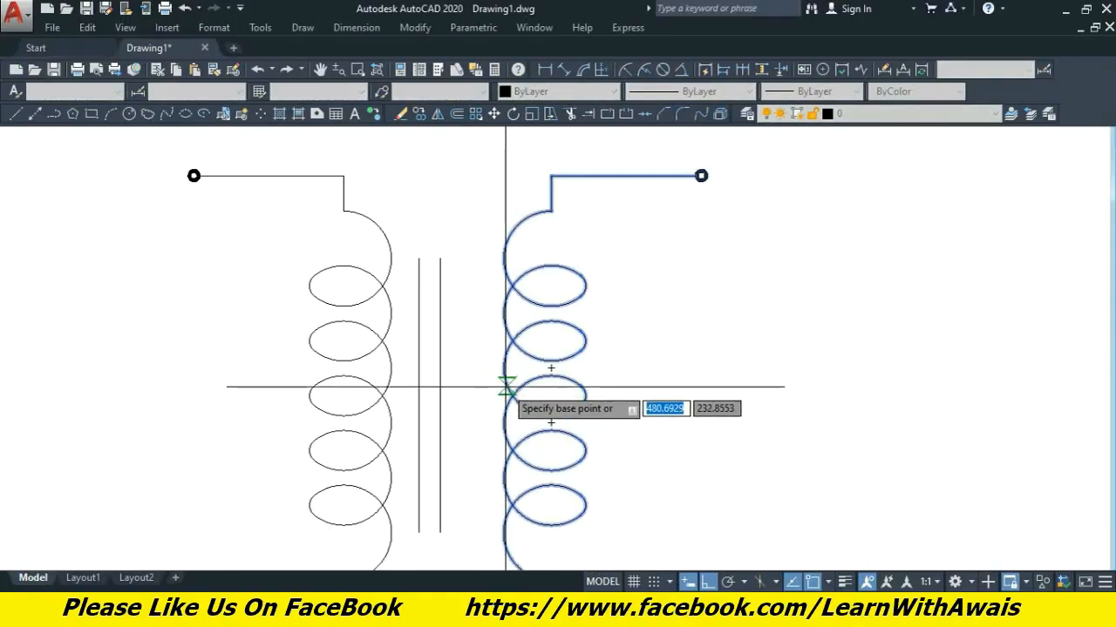
{"action": "left_click", "coordinate": [504, 393]}
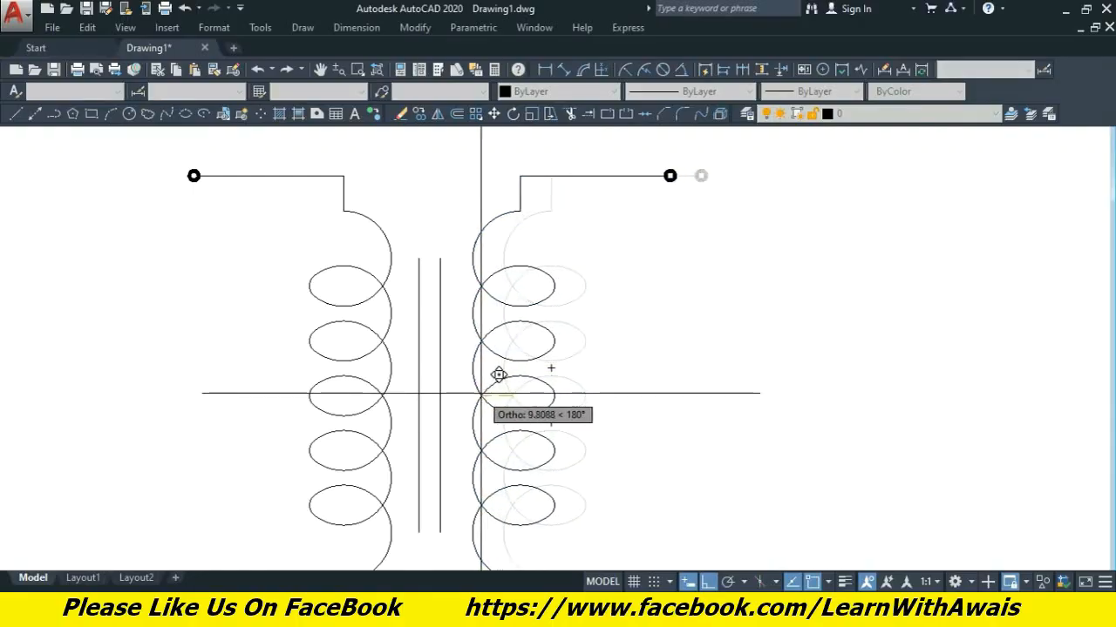
{"action": "left_click", "coordinate": [478, 393]}
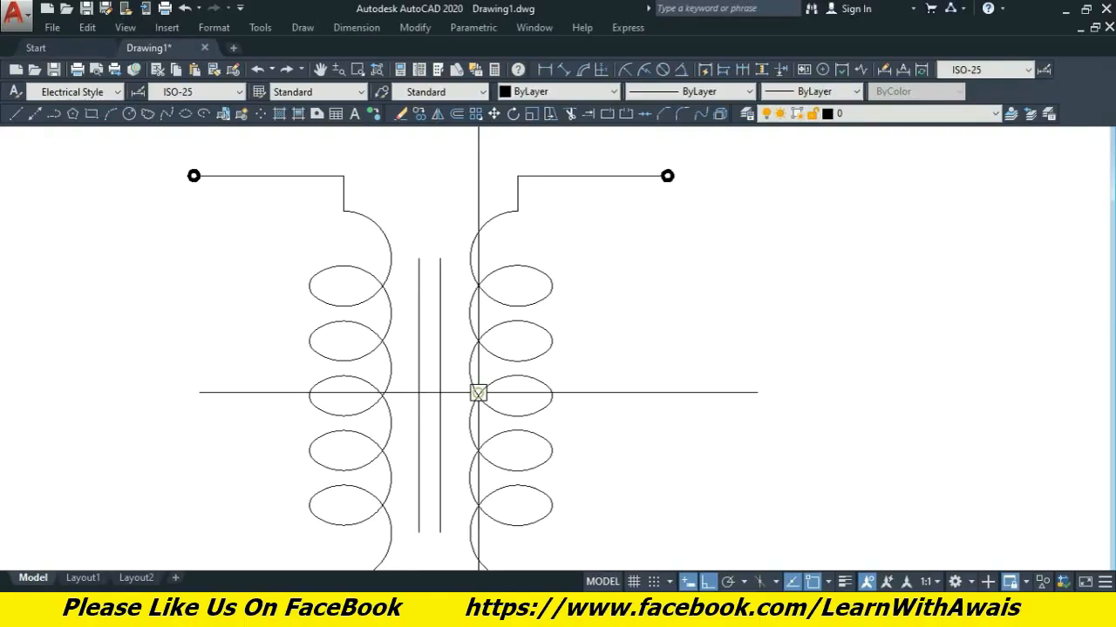
{"action": "scroll", "coordinate": [573, 419], "scroll_direction": "down", "scroll_amount": 5}
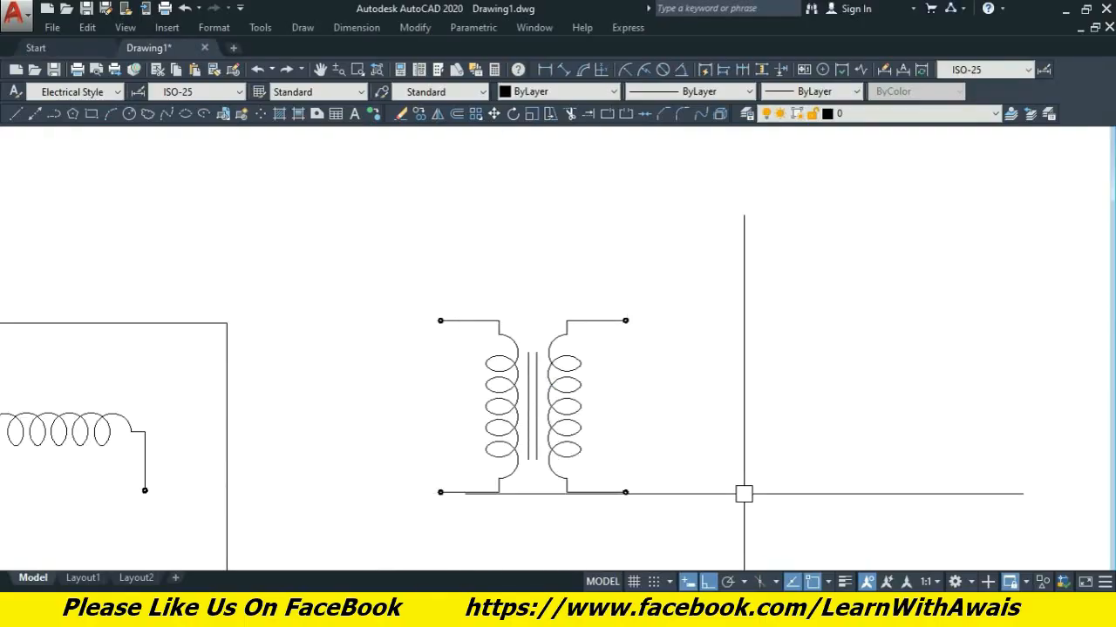
{"action": "scroll", "coordinate": [658, 533], "scroll_direction": "down", "scroll_amount": 2}
{"action": "middle_click_drag", "start_coordinate": [657, 533], "coordinate": [716, 404]}
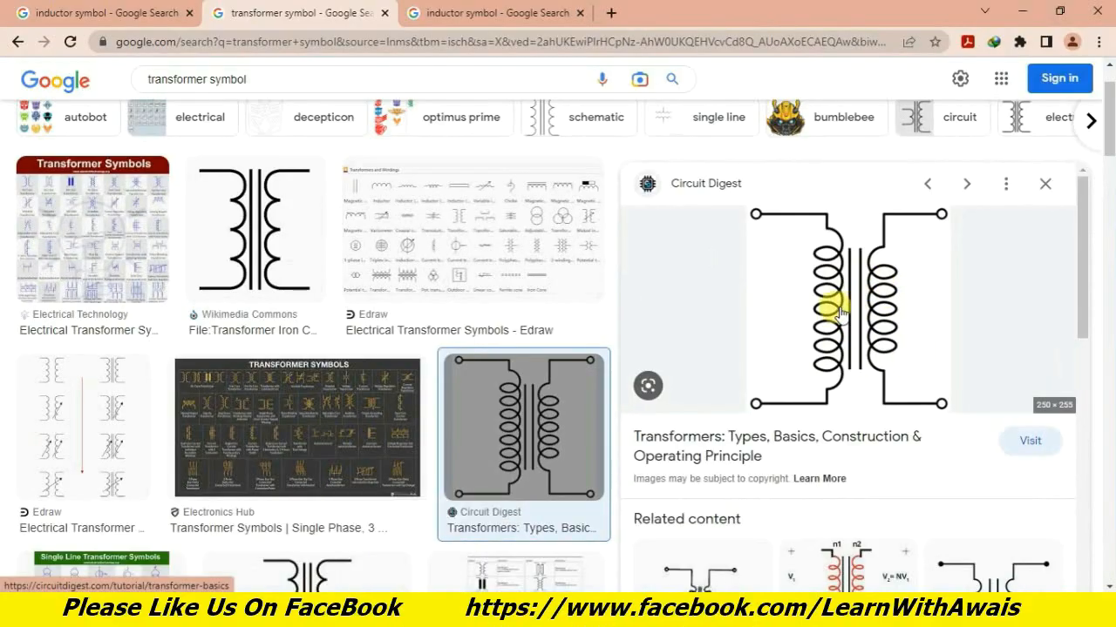
Open Edraw's Electrical Transformer Symbols page in the browser and examine its Transformers and Windings symbol chart.
{"action": "left_click", "coordinate": [463, 242]}
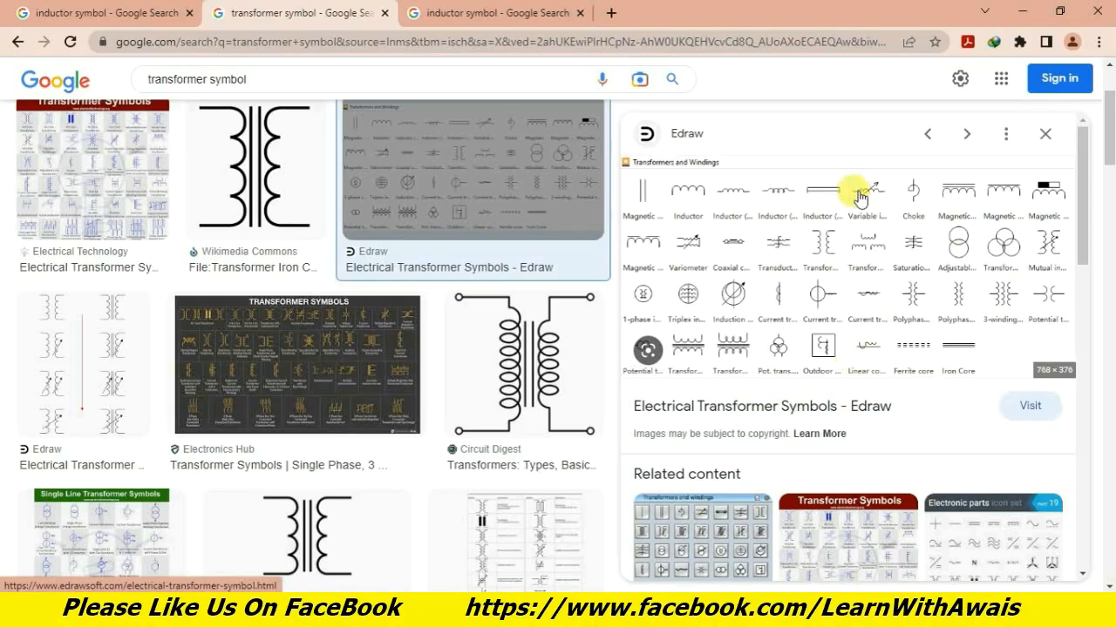
{"action": "left_click", "coordinate": [802, 286]}
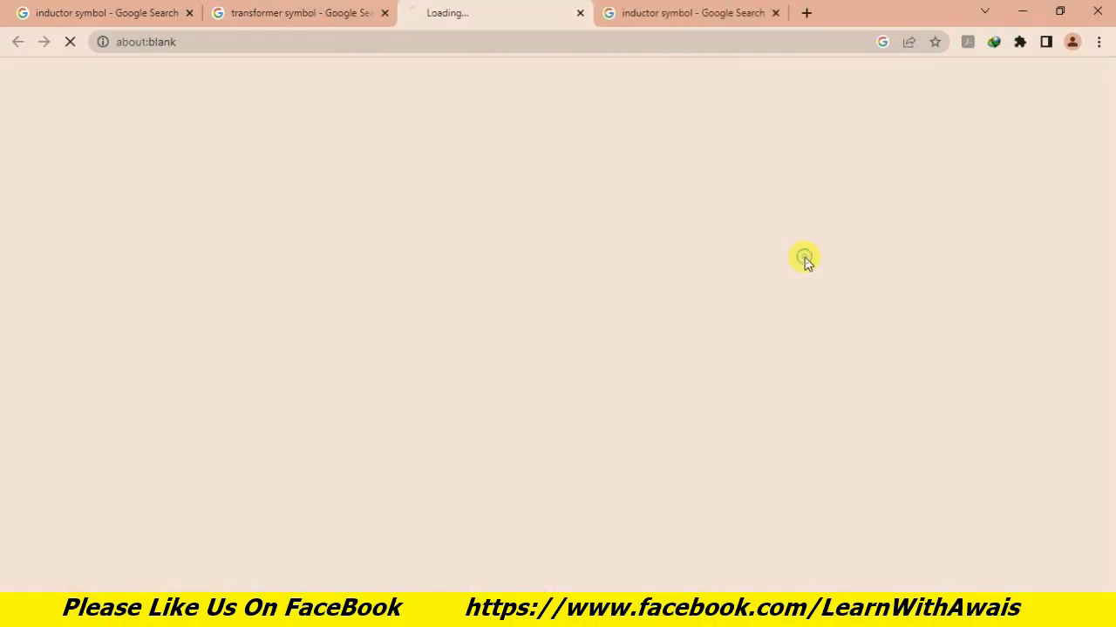
{"action": "scroll", "coordinate": [480, 200], "scroll_direction": "down", "scroll_amount": 4}
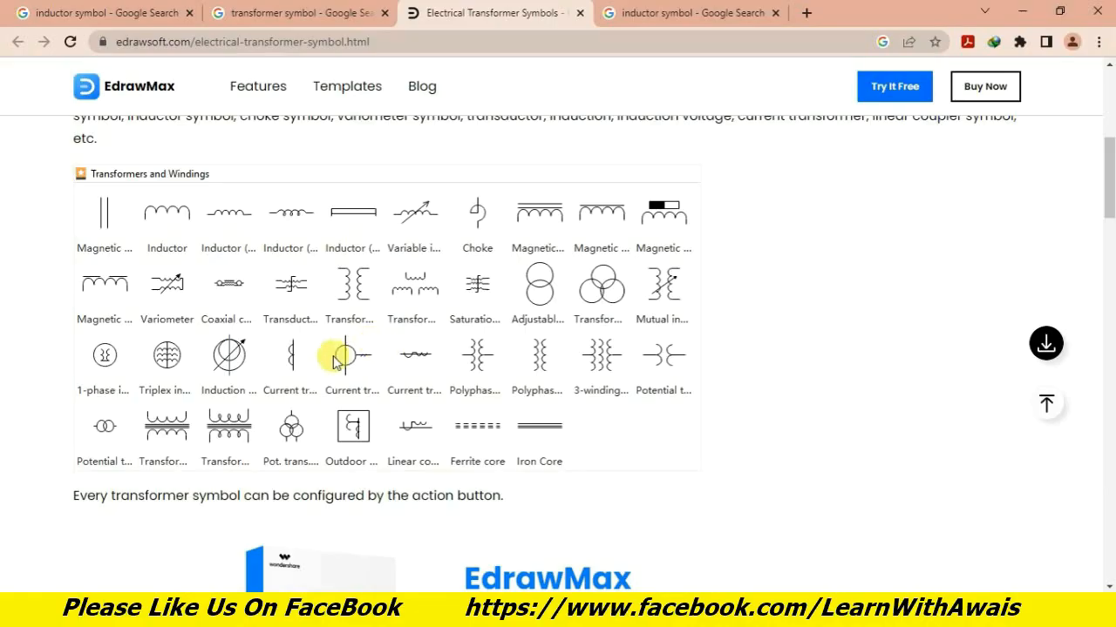
{"action": "left_click", "coordinate": [315, 13]}
{"action": "left_click", "coordinate": [678, 611]}
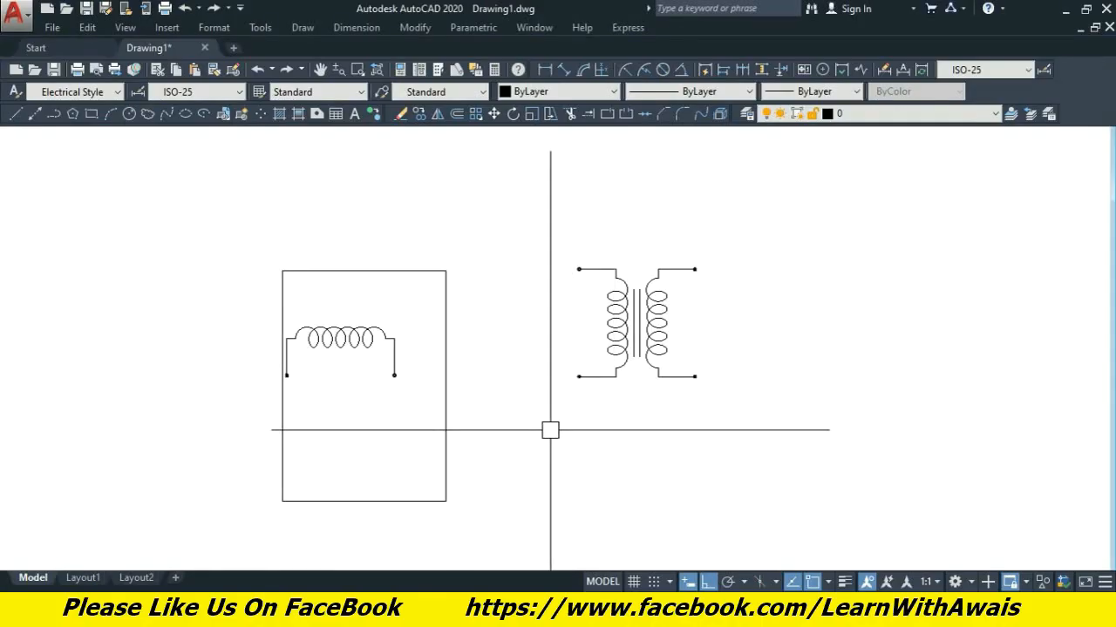
{"action": "scroll", "coordinate": [335, 446], "scroll_direction": "up", "scroll_amount": 4}
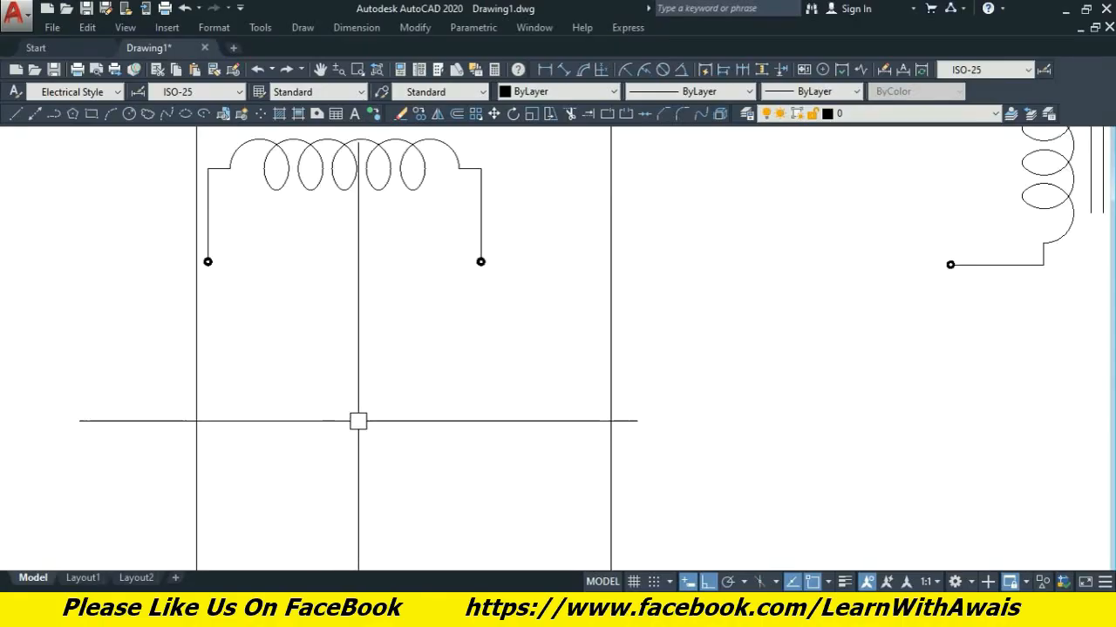
{"action": "middle_click_drag", "start_coordinate": [358, 421], "coordinate": [370, 368]}
{"action": "left_click", "coordinate": [675, 610]}
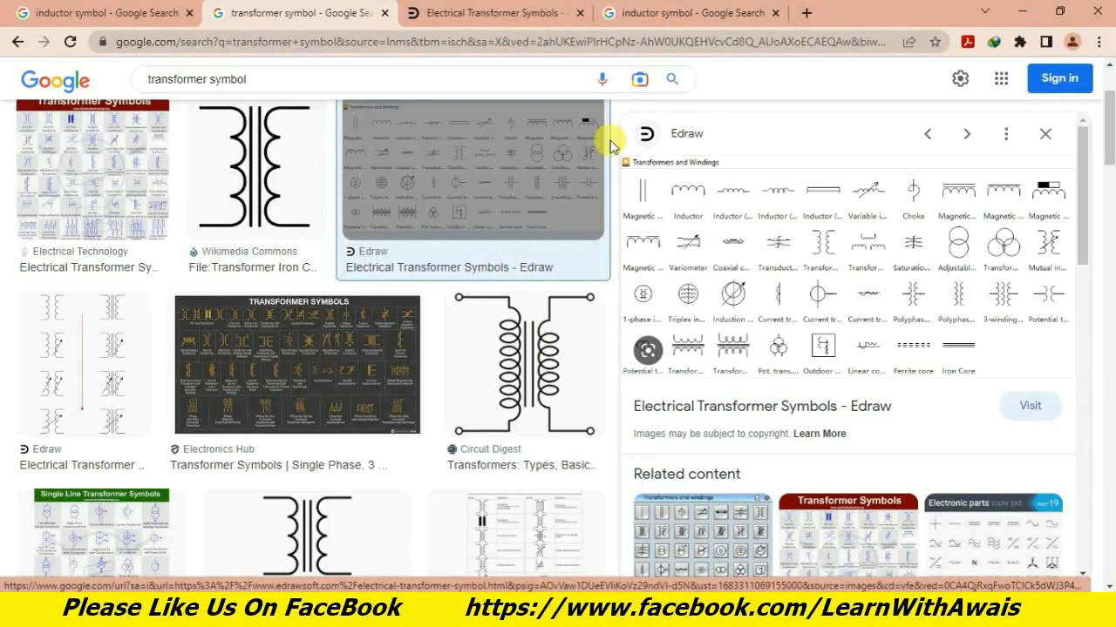
{"action": "left_click", "coordinate": [697, 12]}
{"action": "left_click", "coordinate": [501, 13]}
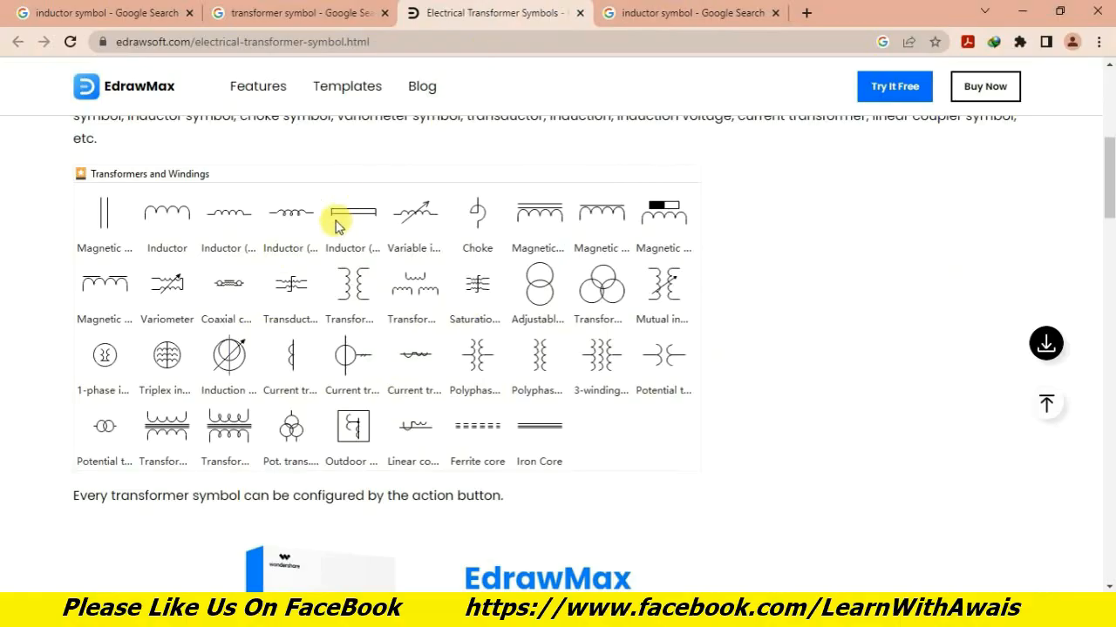
Search Google for "resistor symbol" in a new browser tab and show the image results.
{"action": "left_click", "coordinate": [804, 13]}
{"action": "type", "text": "res"}
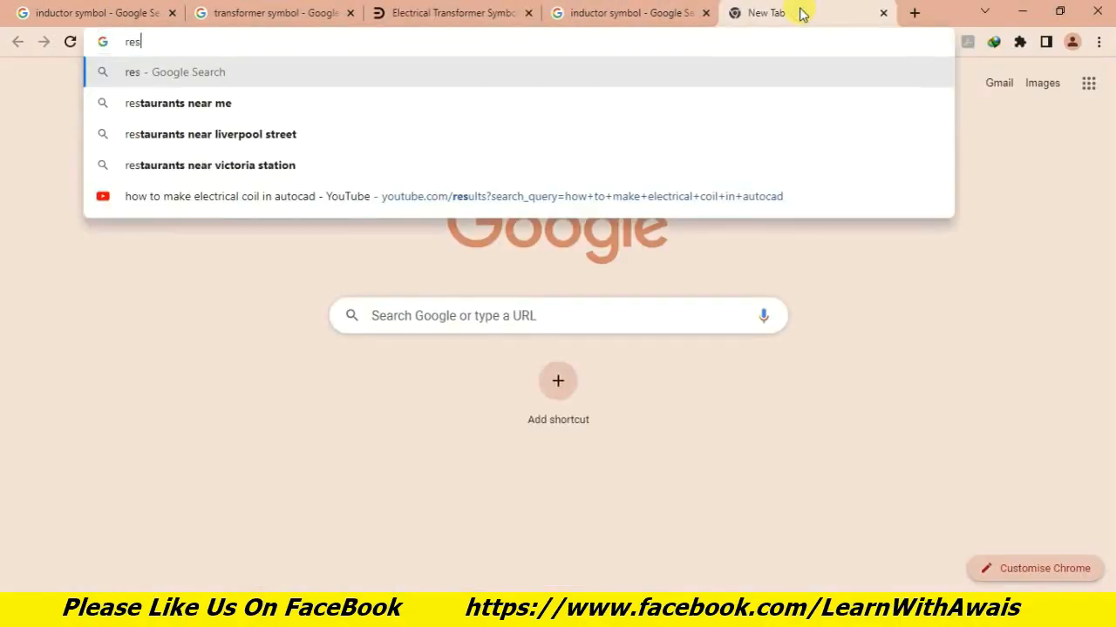
{"action": "type", "text": "istor sym"}
{"action": "key", "text": "Return"}
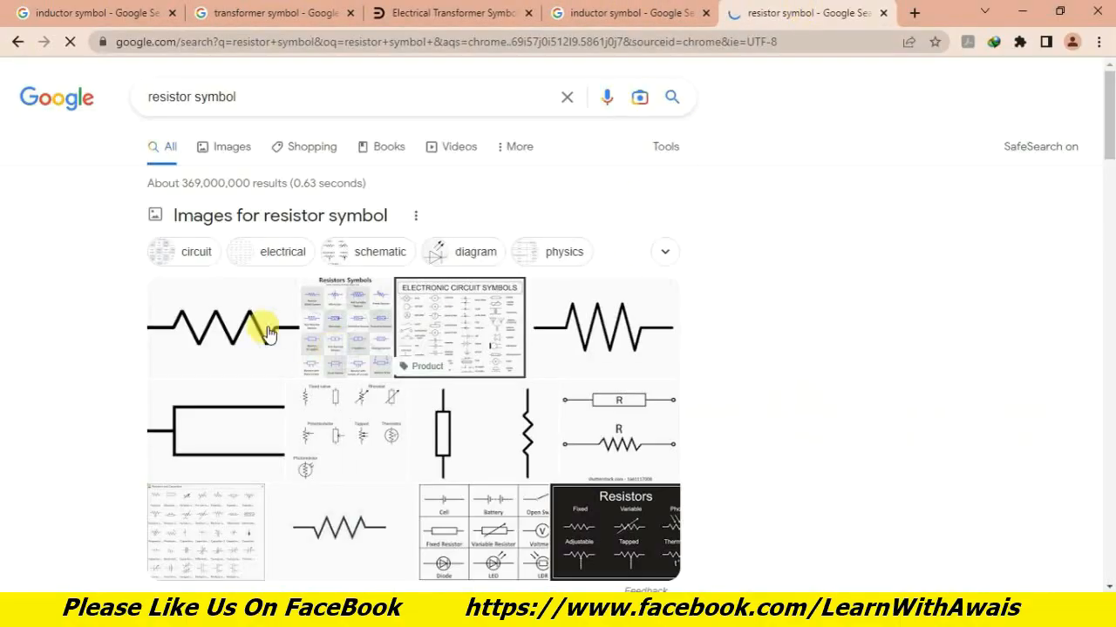
{"action": "left_click", "coordinate": [223, 155]}
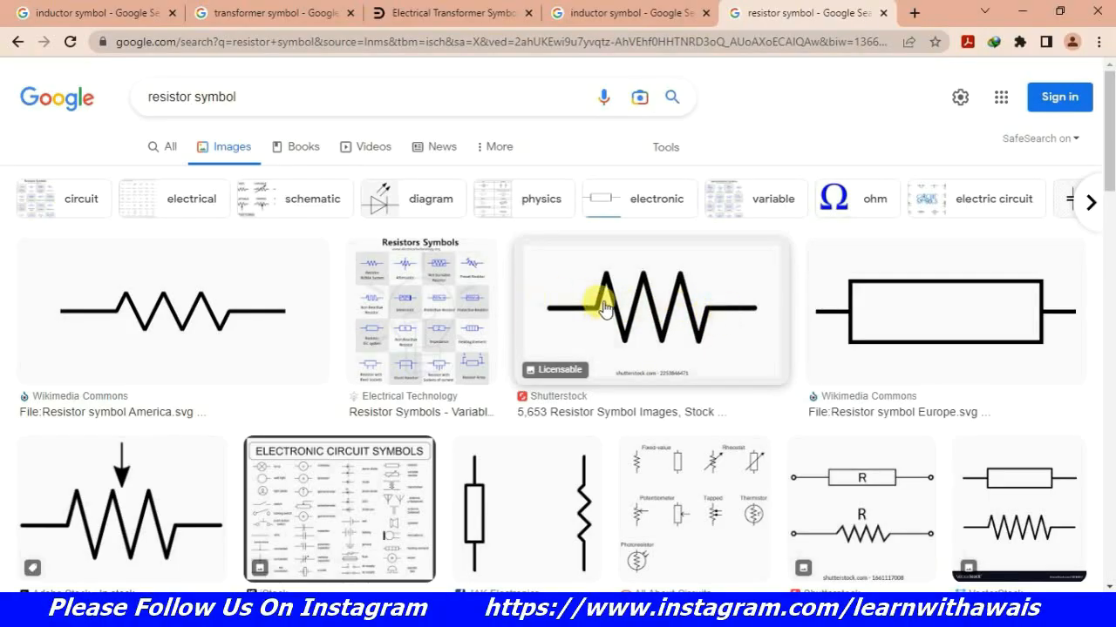
Switch back to AutoCAD, turn off Ortho mode and start a sloping line inside the rectangle, below the inductor coil.
{"action": "left_click", "coordinate": [655, 611]}
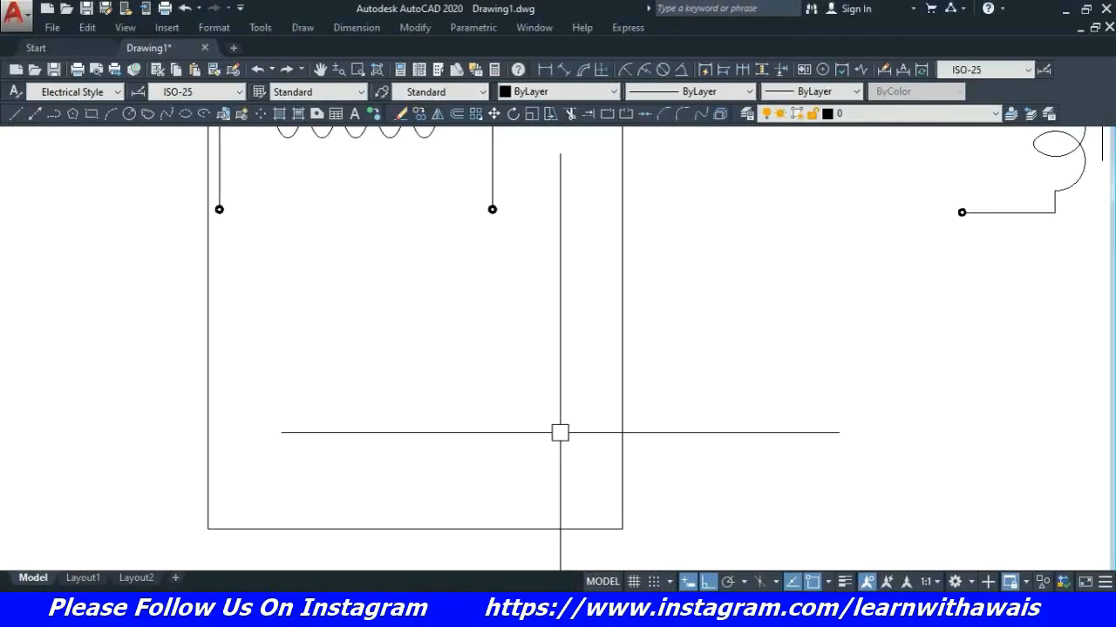
{"action": "type", "text": "l"}
{"action": "key", "text": "Return"}
{"action": "left_click", "coordinate": [711, 583]}
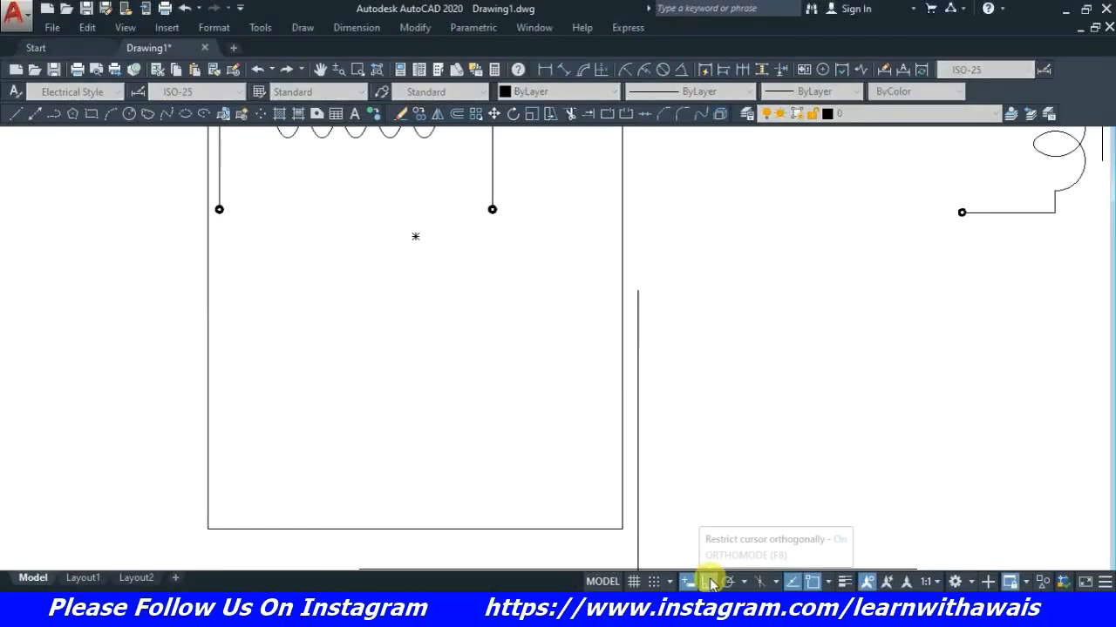
{"action": "left_click", "coordinate": [326, 307]}
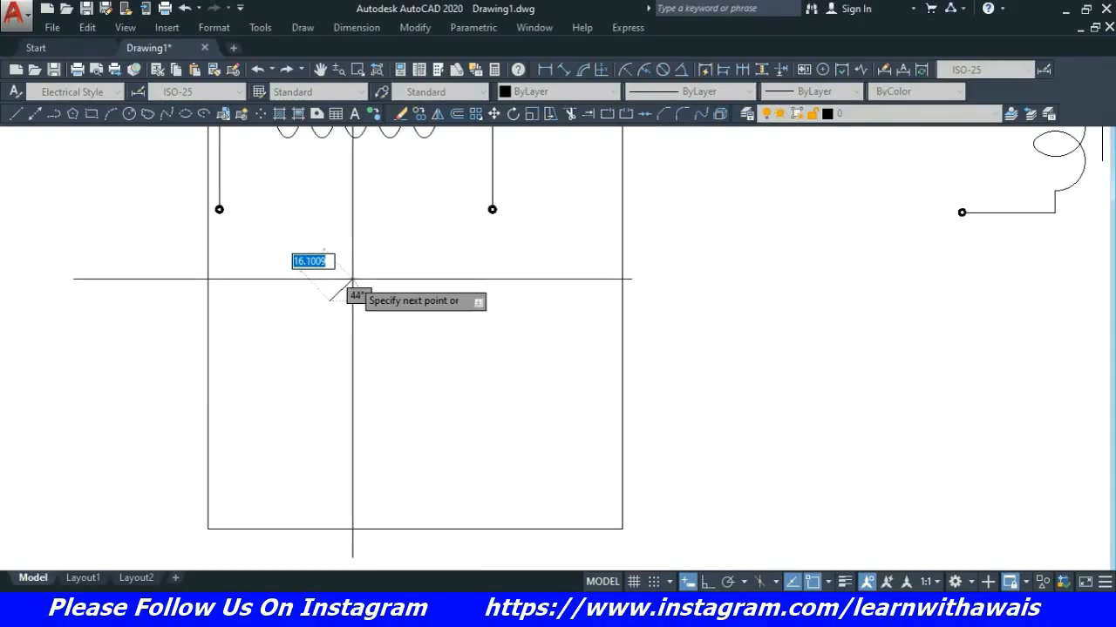
{"action": "scroll", "coordinate": [341, 280], "scroll_direction": "up", "scroll_amount": 3}
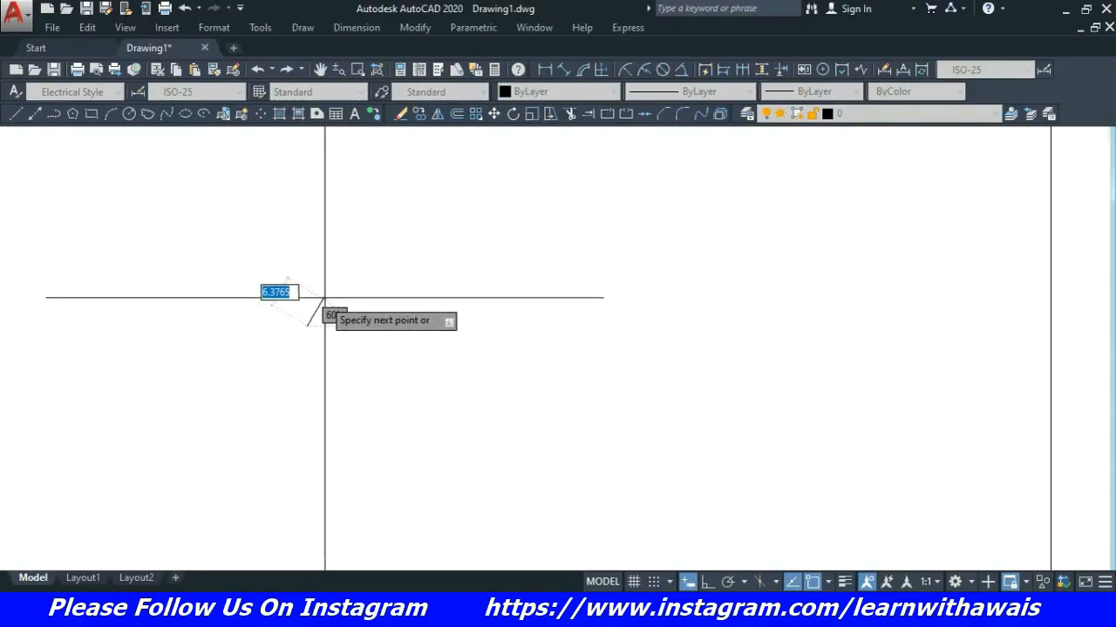
{"action": "scroll", "coordinate": [325, 297], "scroll_direction": "down", "scroll_amount": 2}
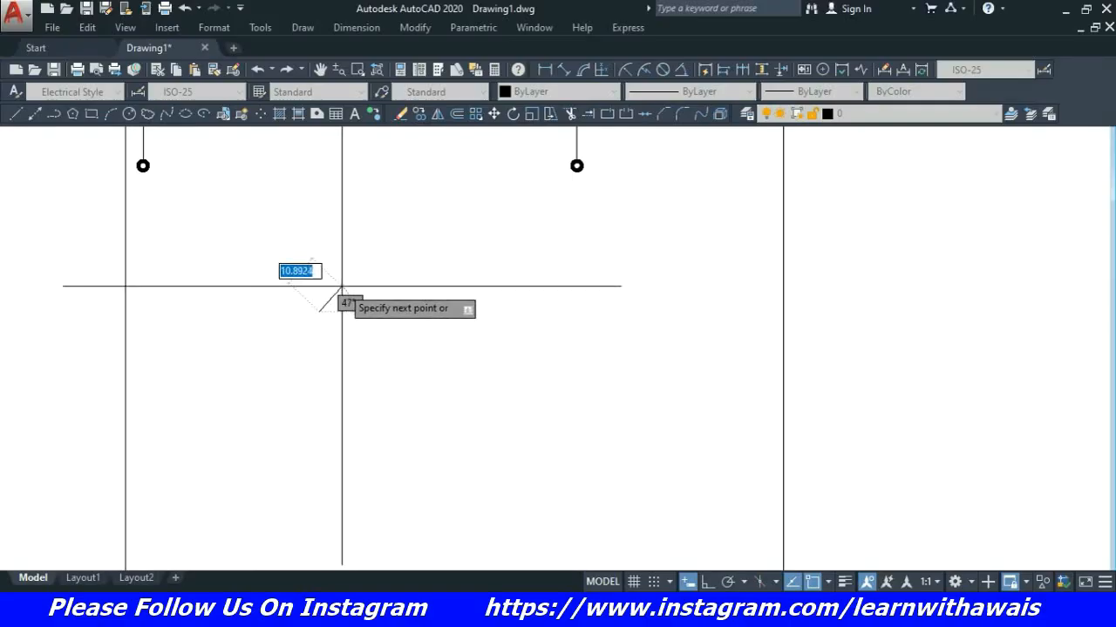